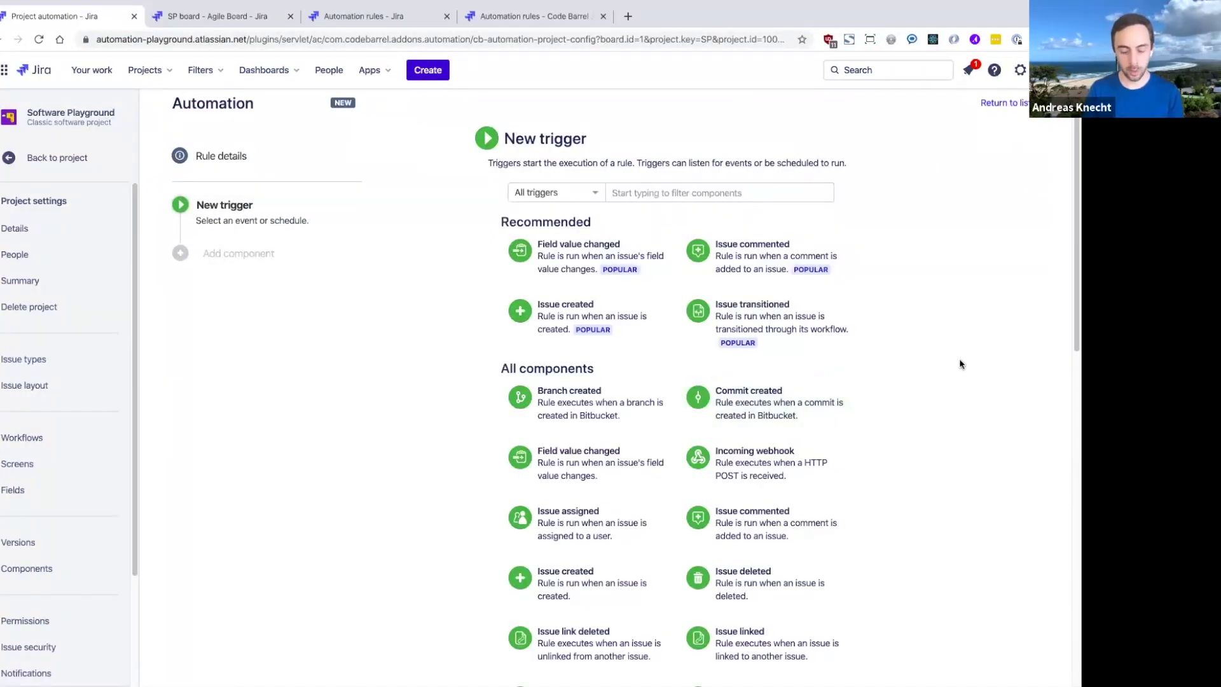
- Set the rule's trigger to Issue transitioned with the To status Done
type("tran")
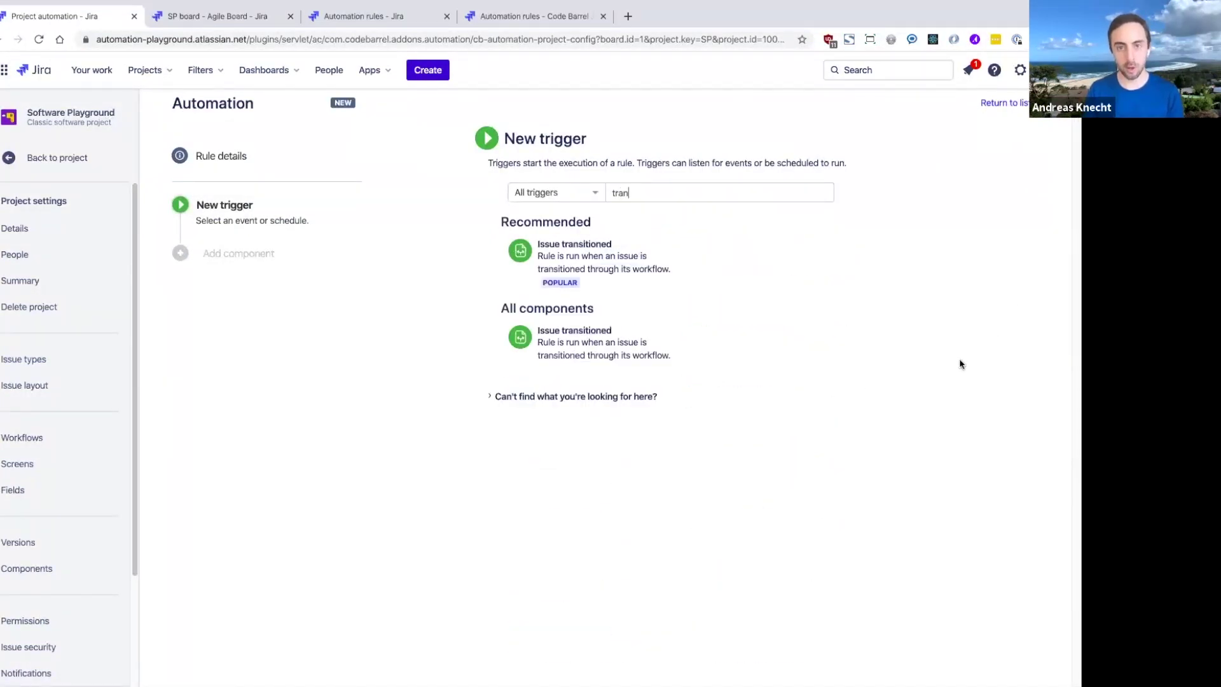
left_click(610, 280)
left_click(581, 250)
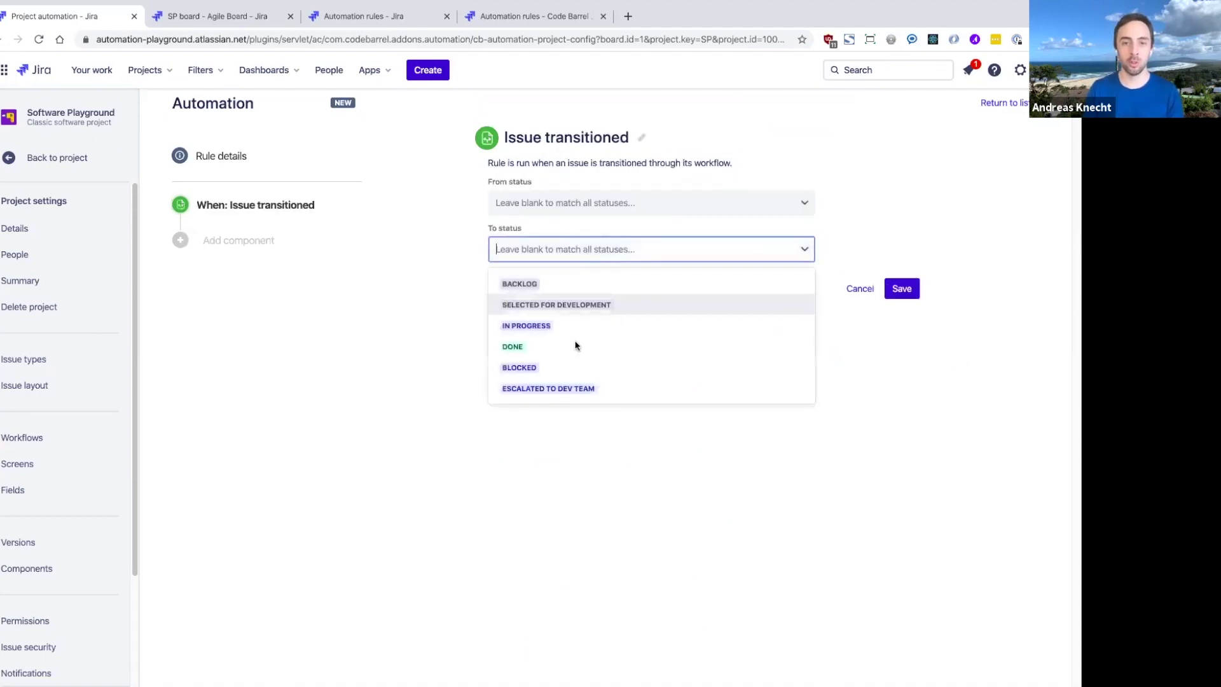
left_click(569, 346)
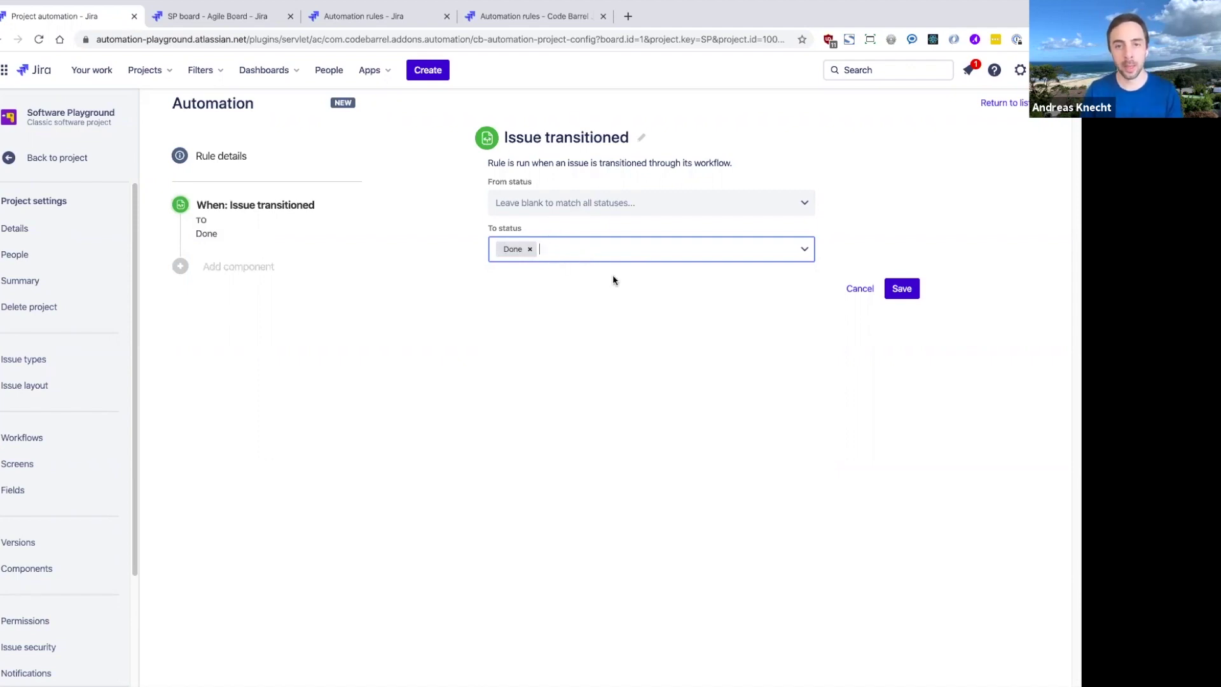
- Save the trigger and add an Issue fields condition requiring Issue Type equals Epic
left_click(895, 290)
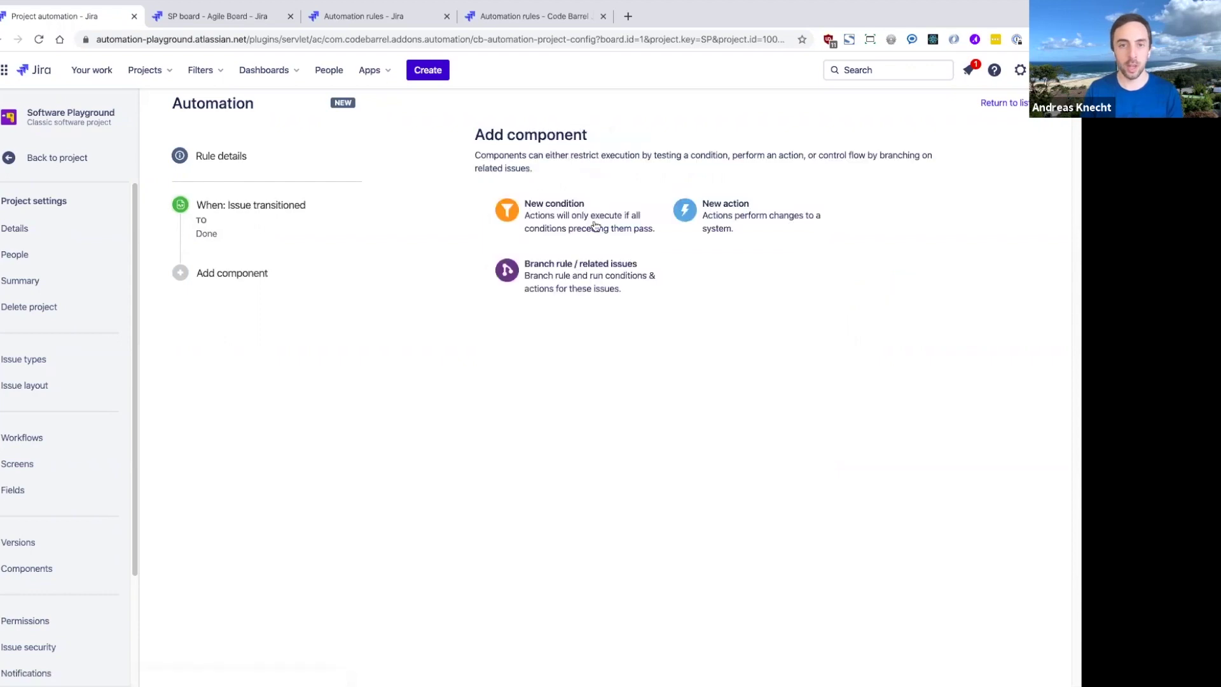
left_click(578, 226)
left_click(577, 222)
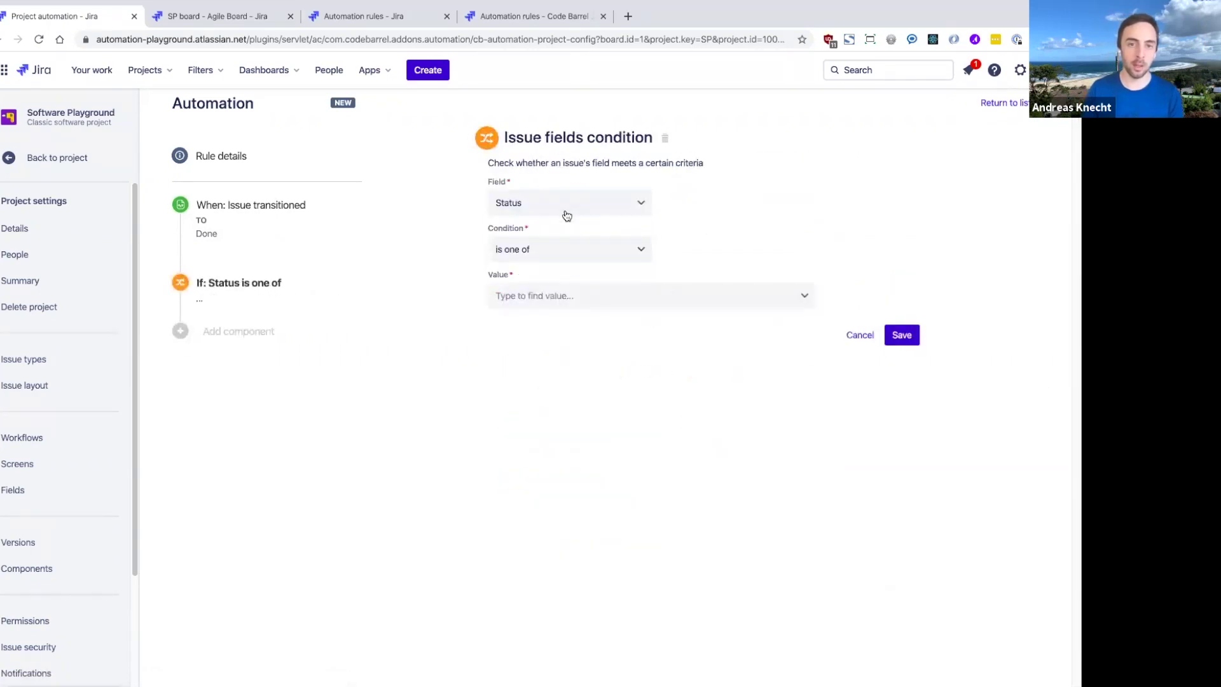
left_click(567, 216)
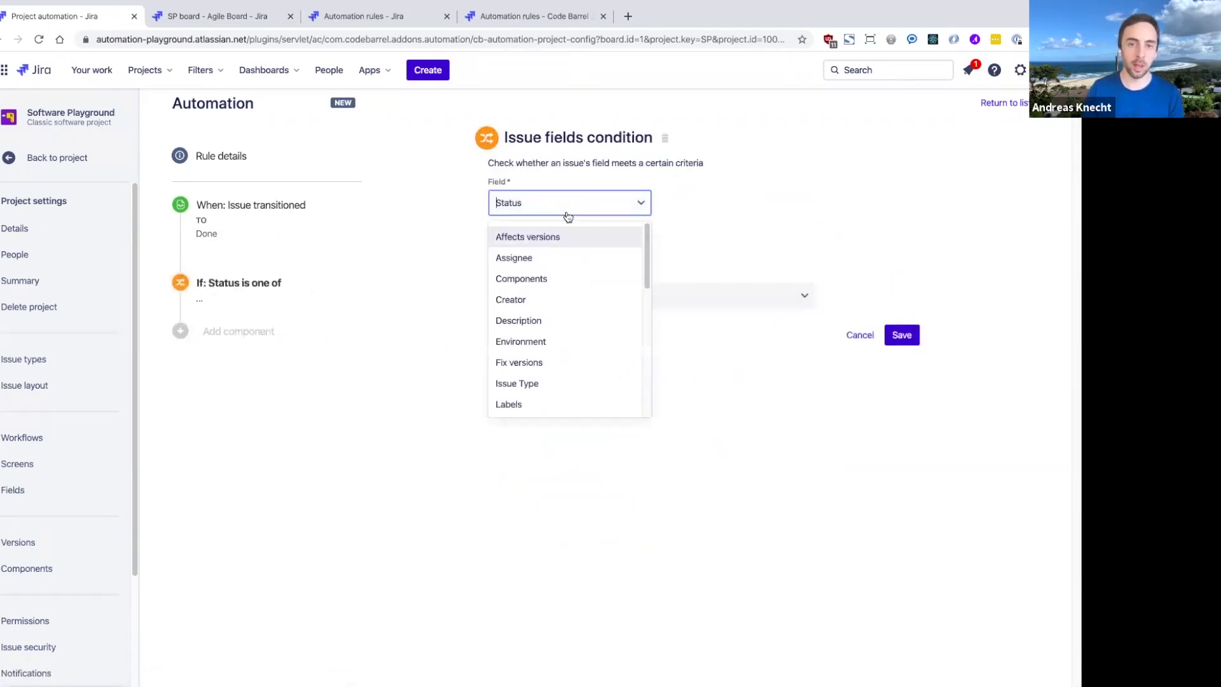
left_click(559, 382)
left_click(536, 296)
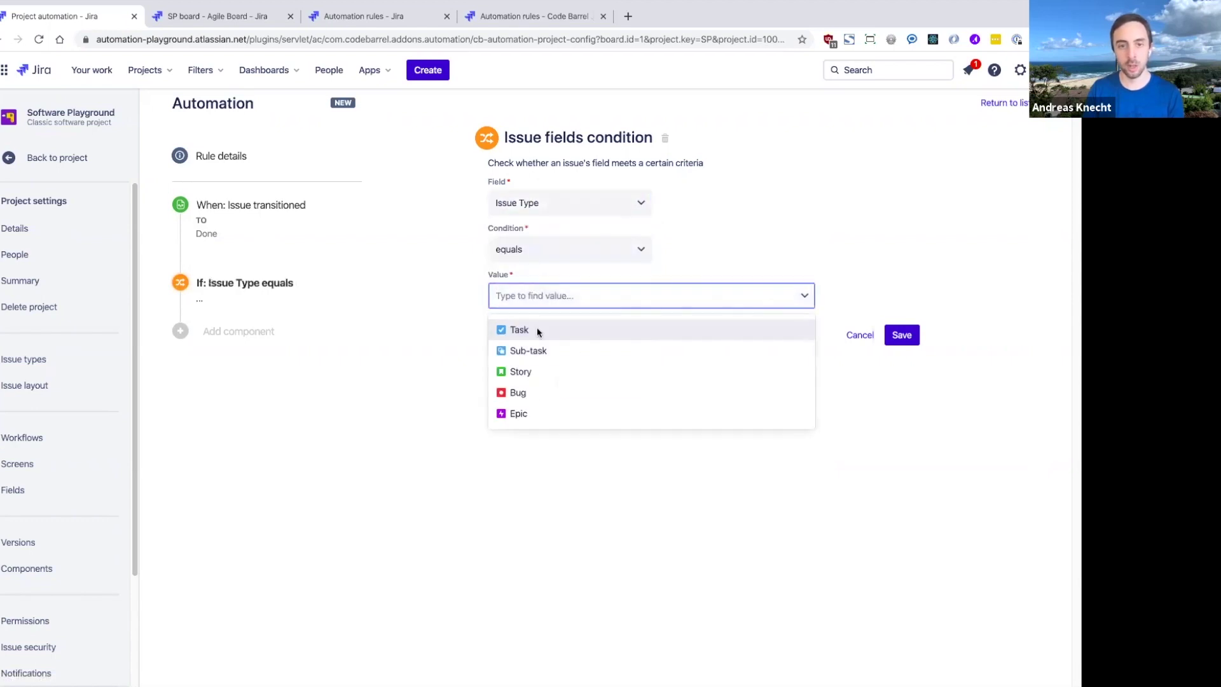
left_click(539, 413)
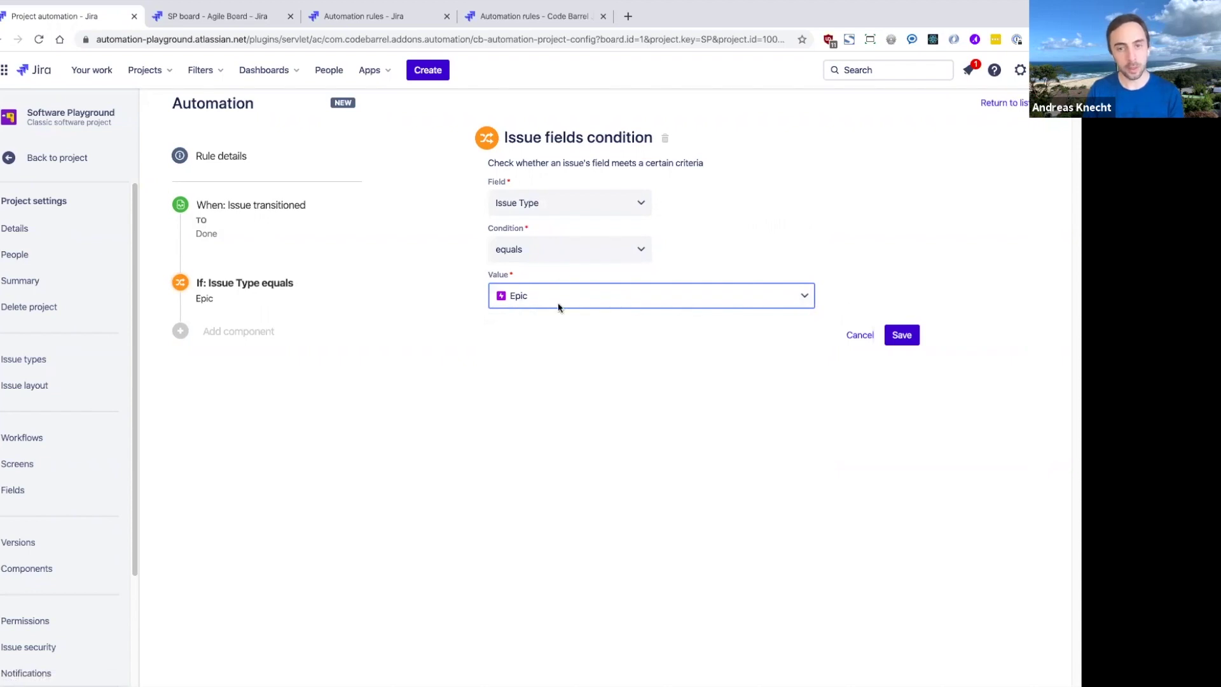
left_click(900, 336)
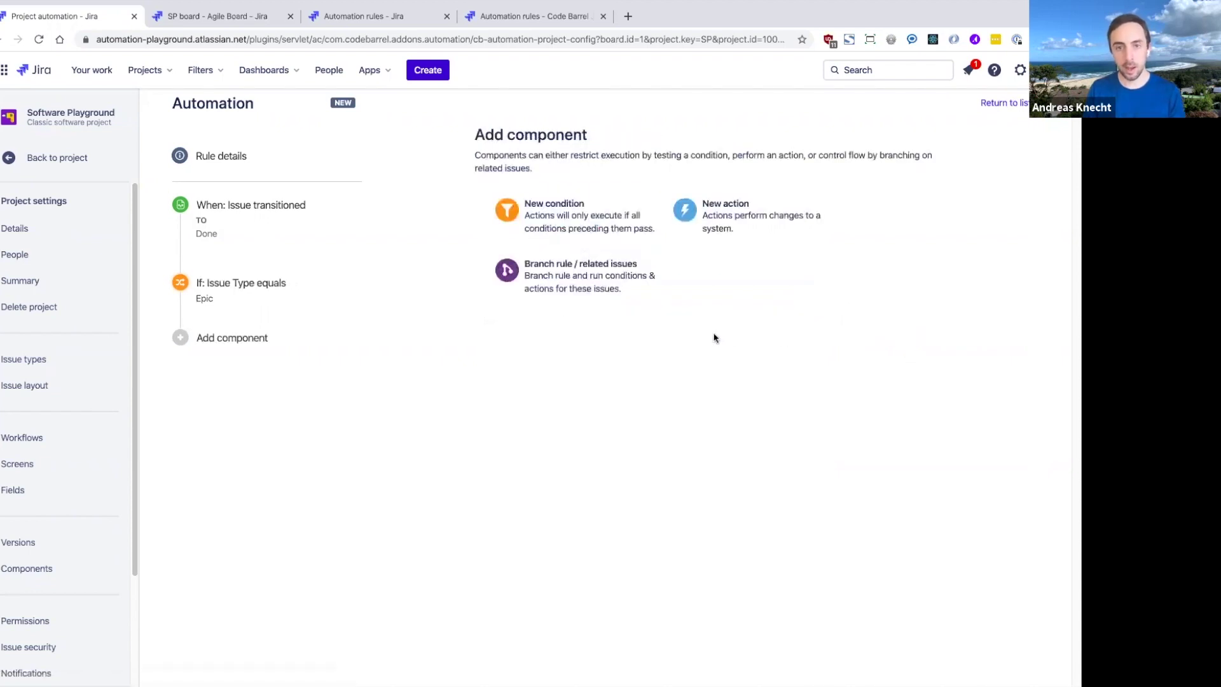
- Branch over Stories (or other issues in Epic), including issues unchanged since the last run
left_click(557, 264)
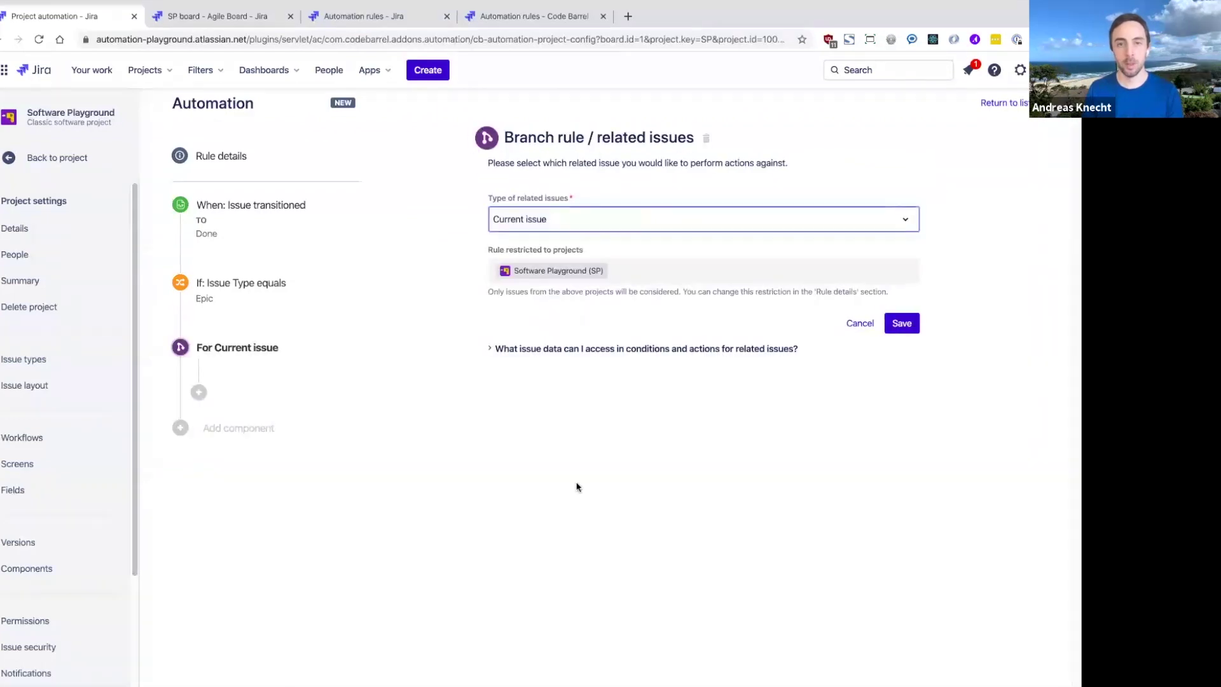
left_click(672, 216)
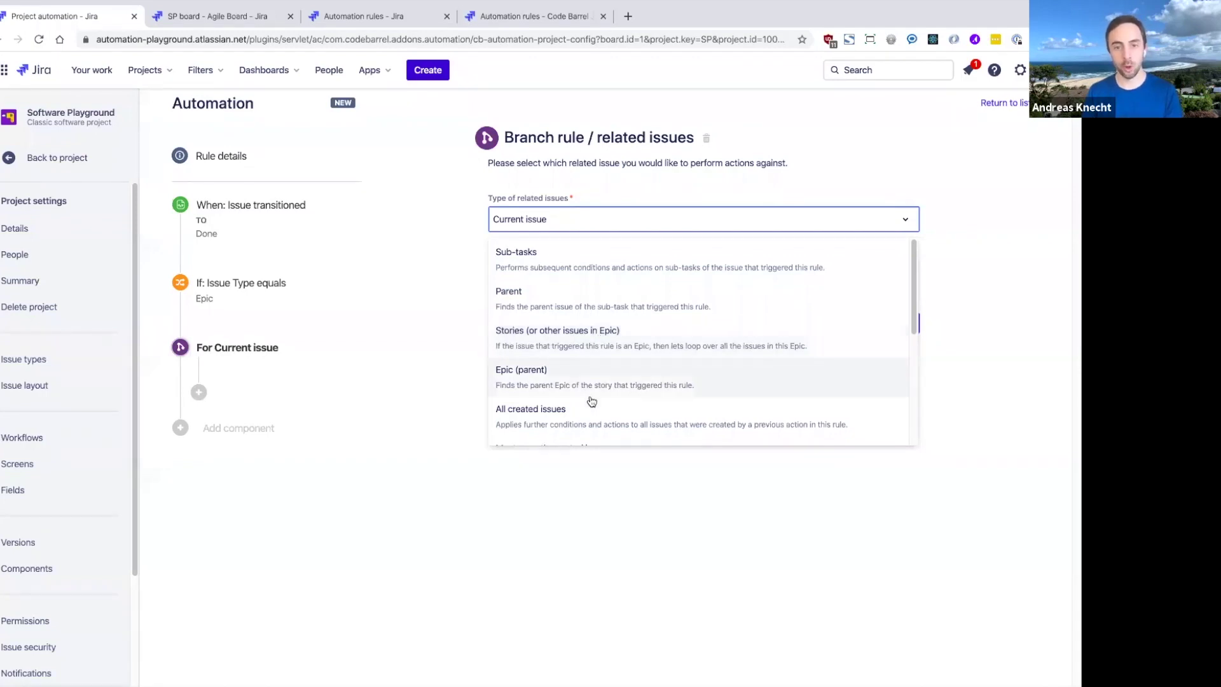
scroll(590, 400, "down", 2)
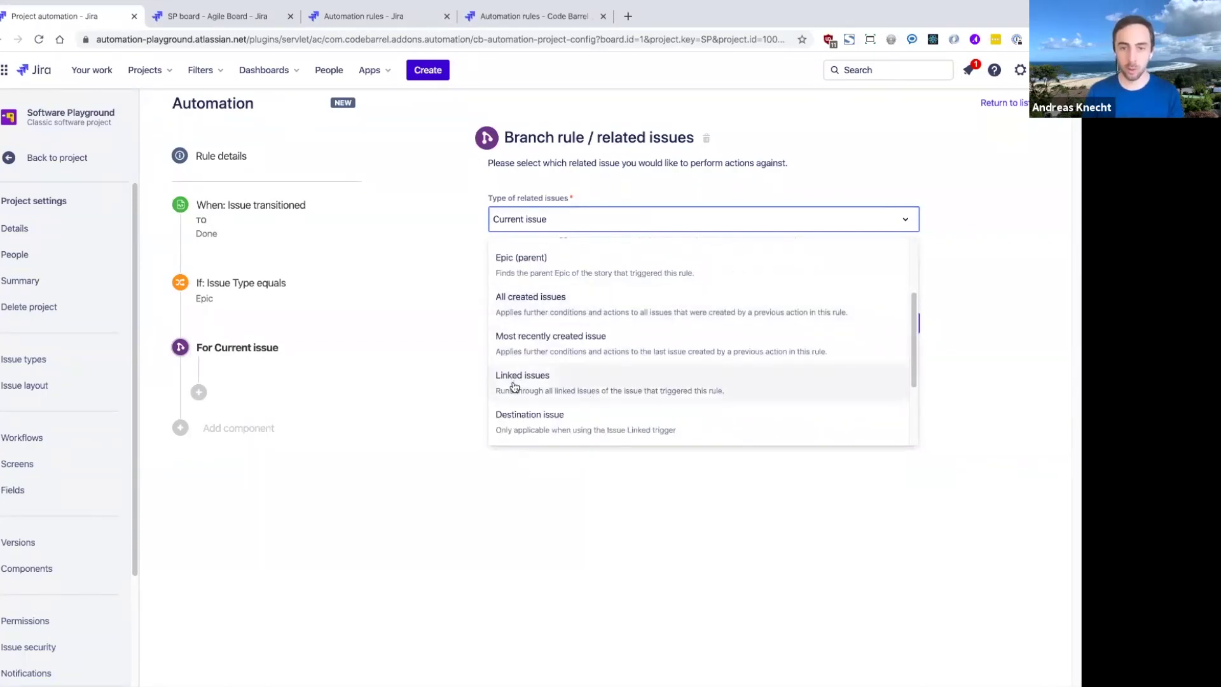
scroll(515, 386, "down", 2)
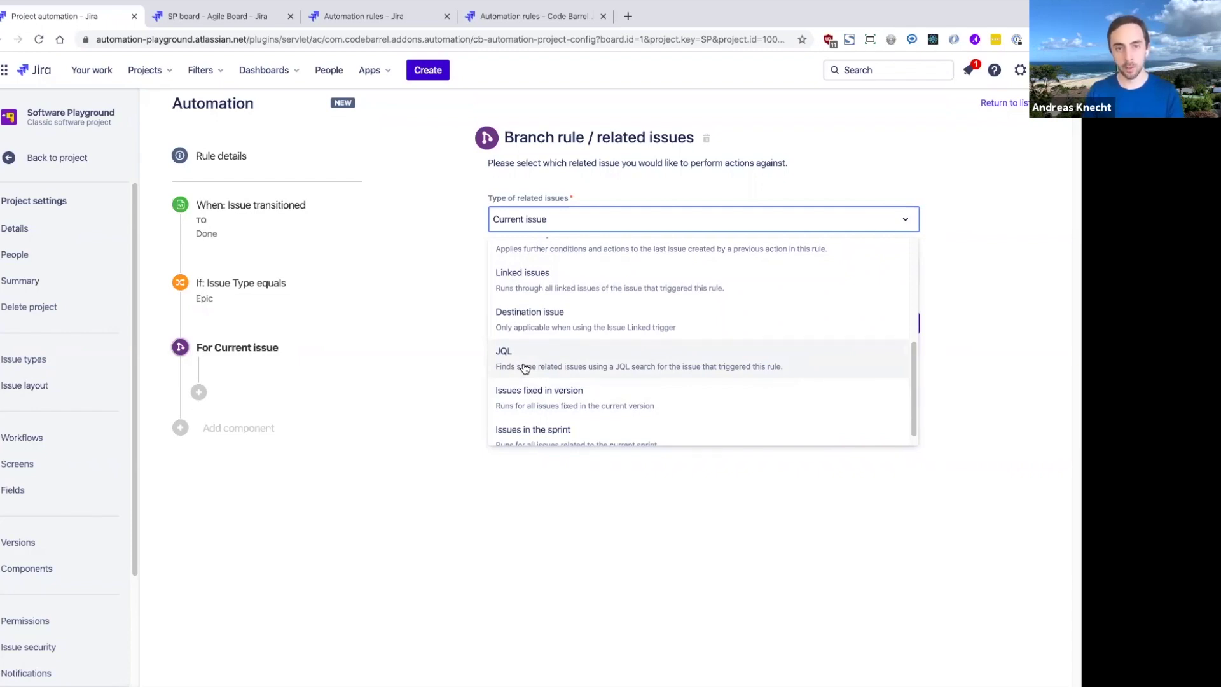
scroll(524, 368, "up", 2)
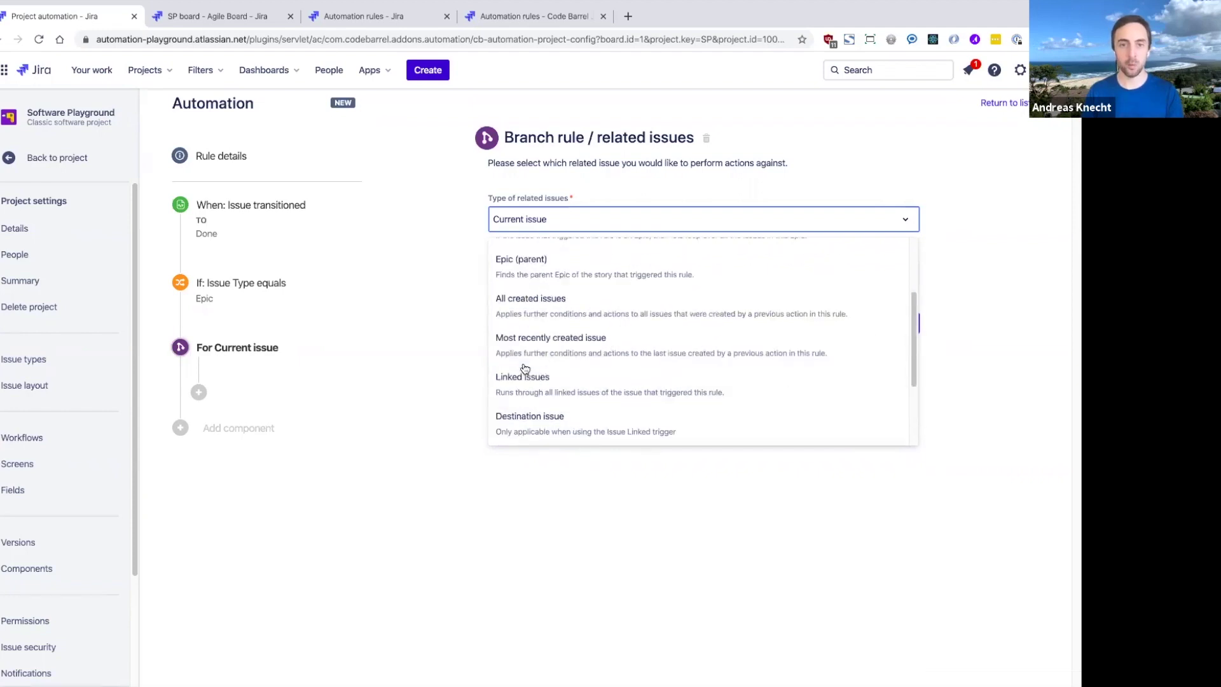
scroll(524, 369, "up", 2)
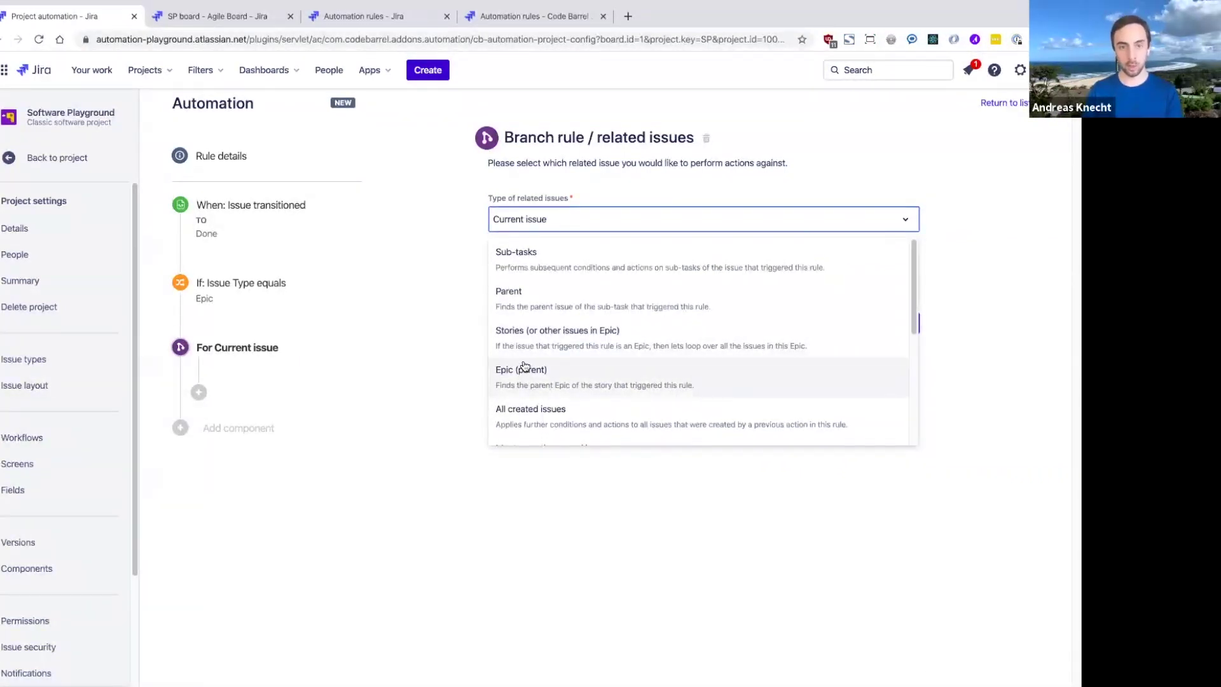
left_click(527, 336)
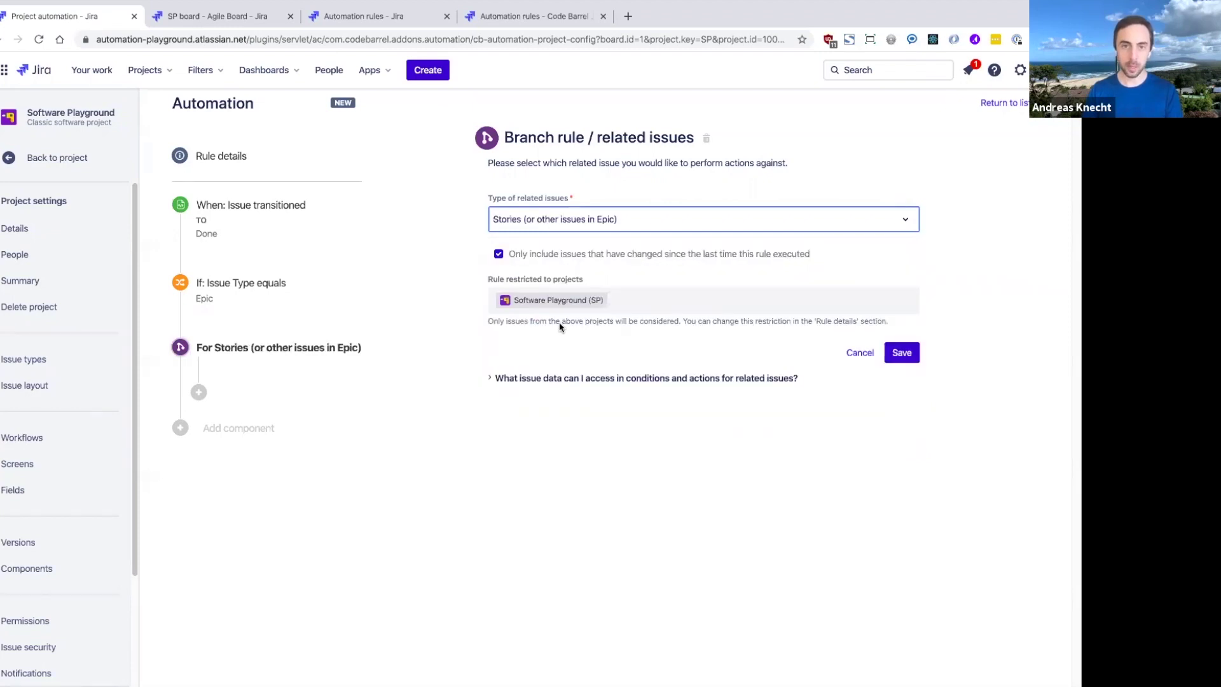
left_click(560, 250)
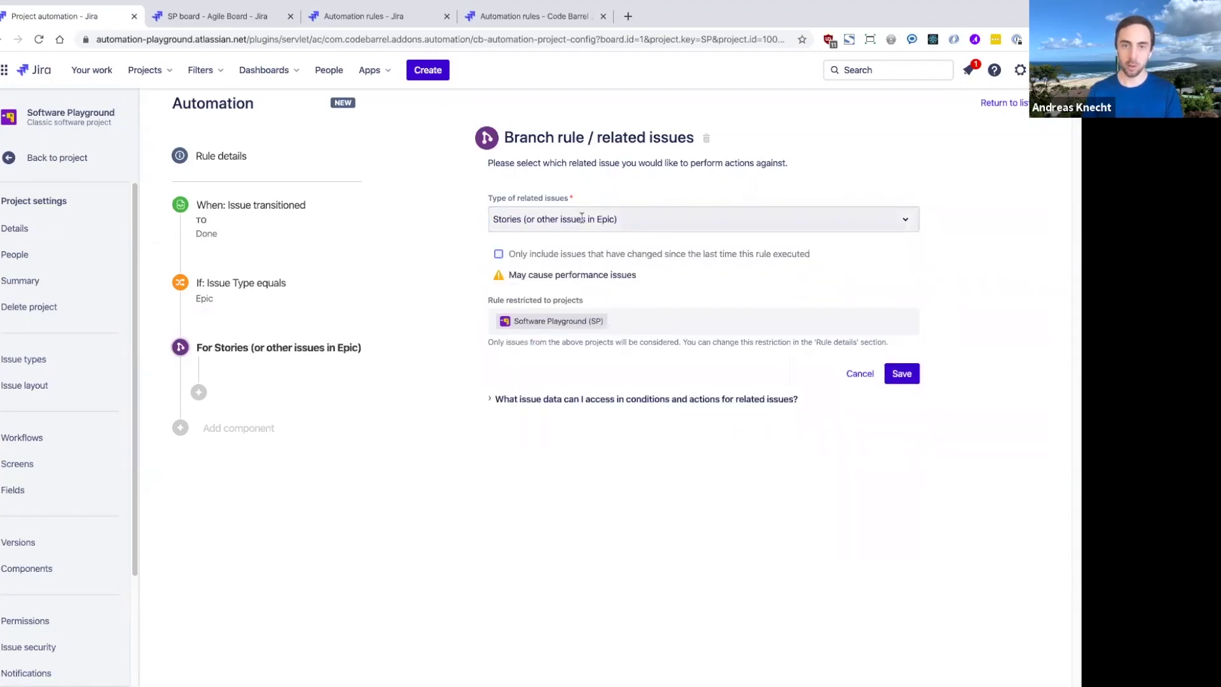
left_click(901, 374)
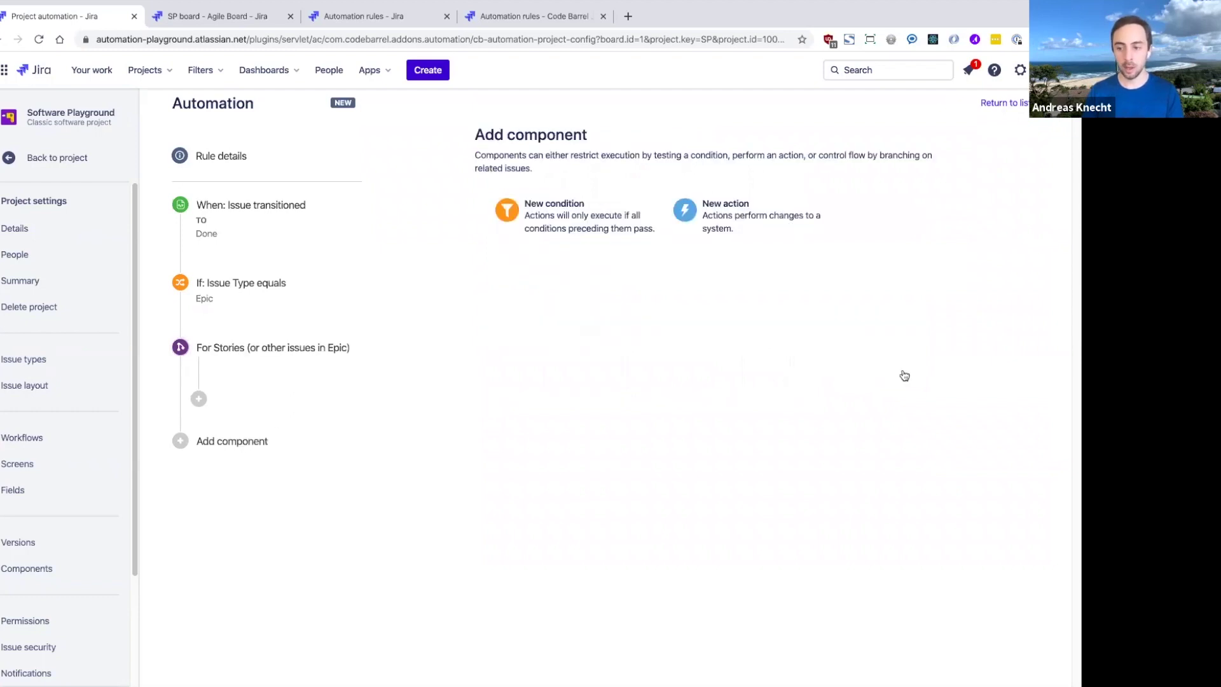
- Inside the branch, add an Issue fields condition checking Status does not equal Done
left_click(566, 219)
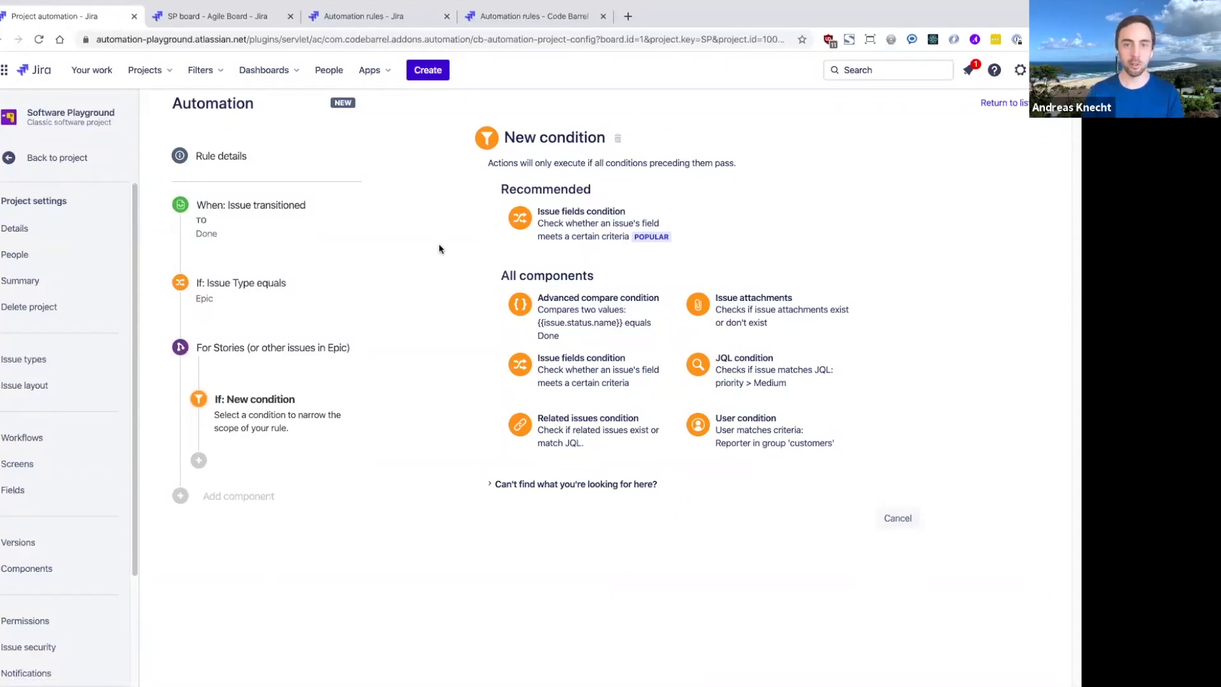
left_click(575, 236)
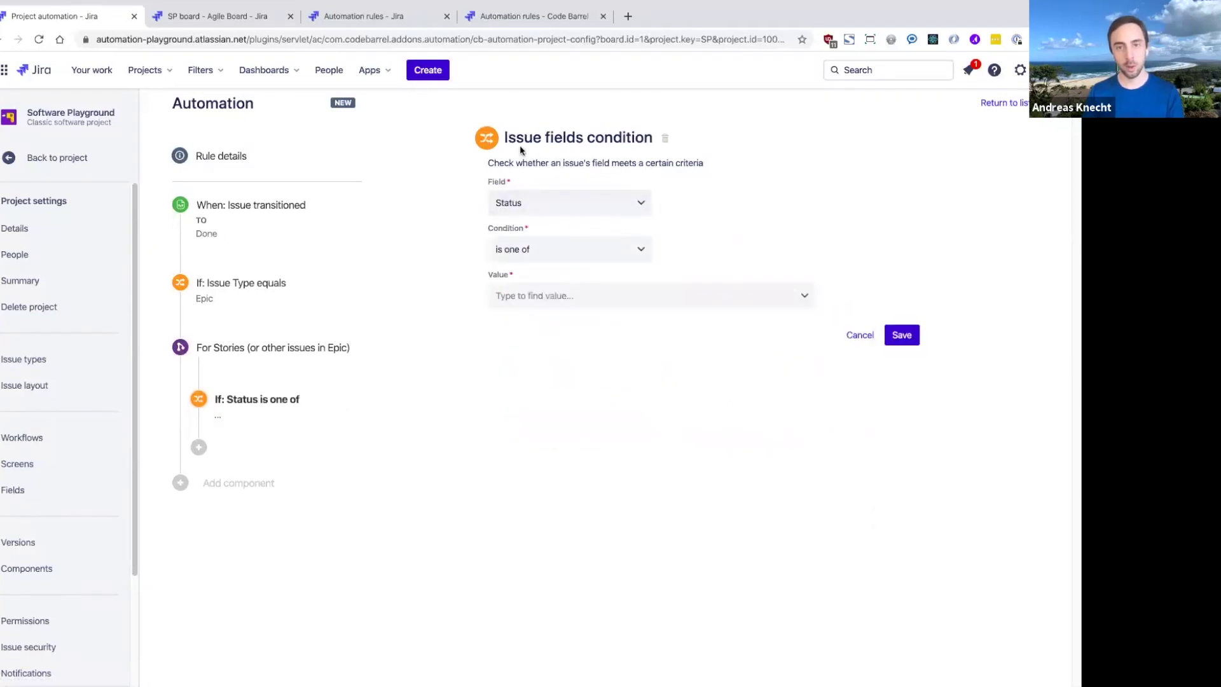
left_click(560, 251)
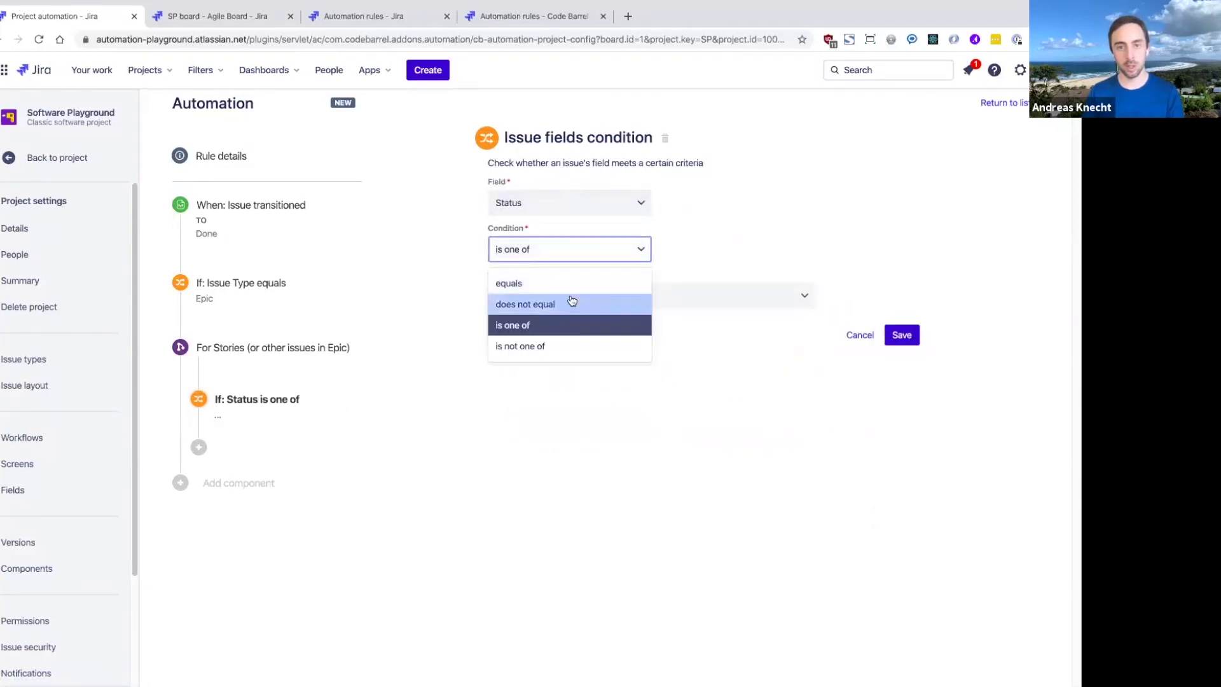
left_click(573, 303)
left_click(575, 394)
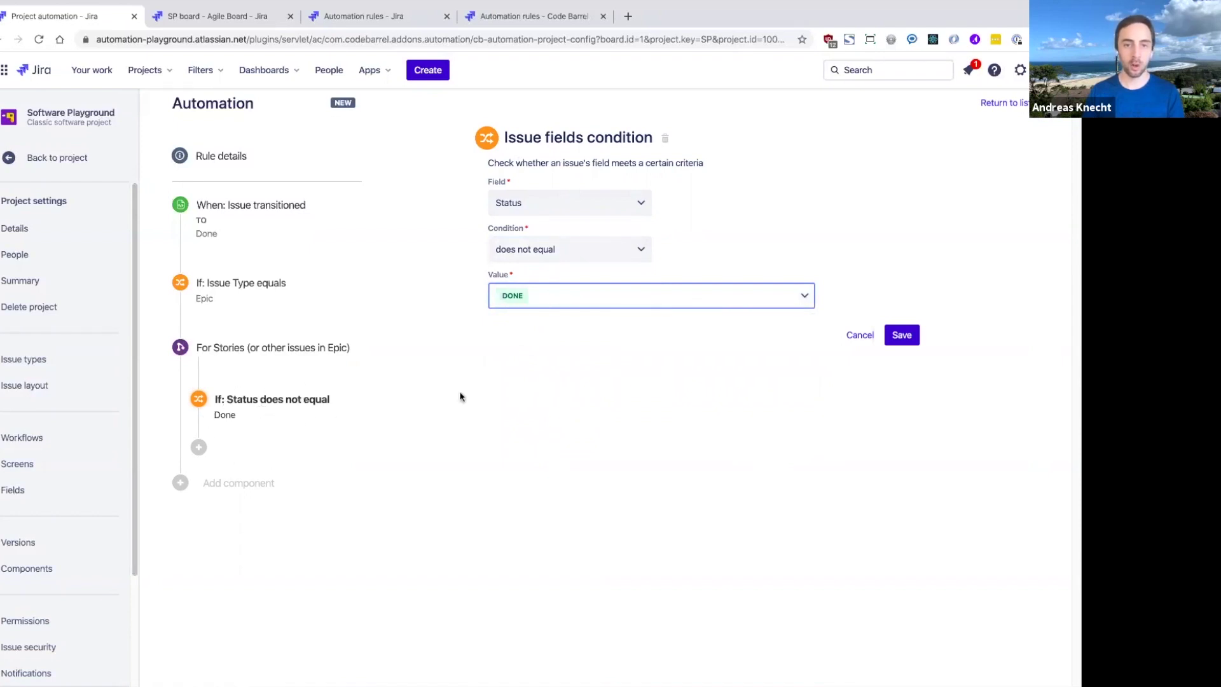
- Save the condition and add a Transition issue action copying the status from the trigger issue
left_click(903, 336)
left_click(755, 220)
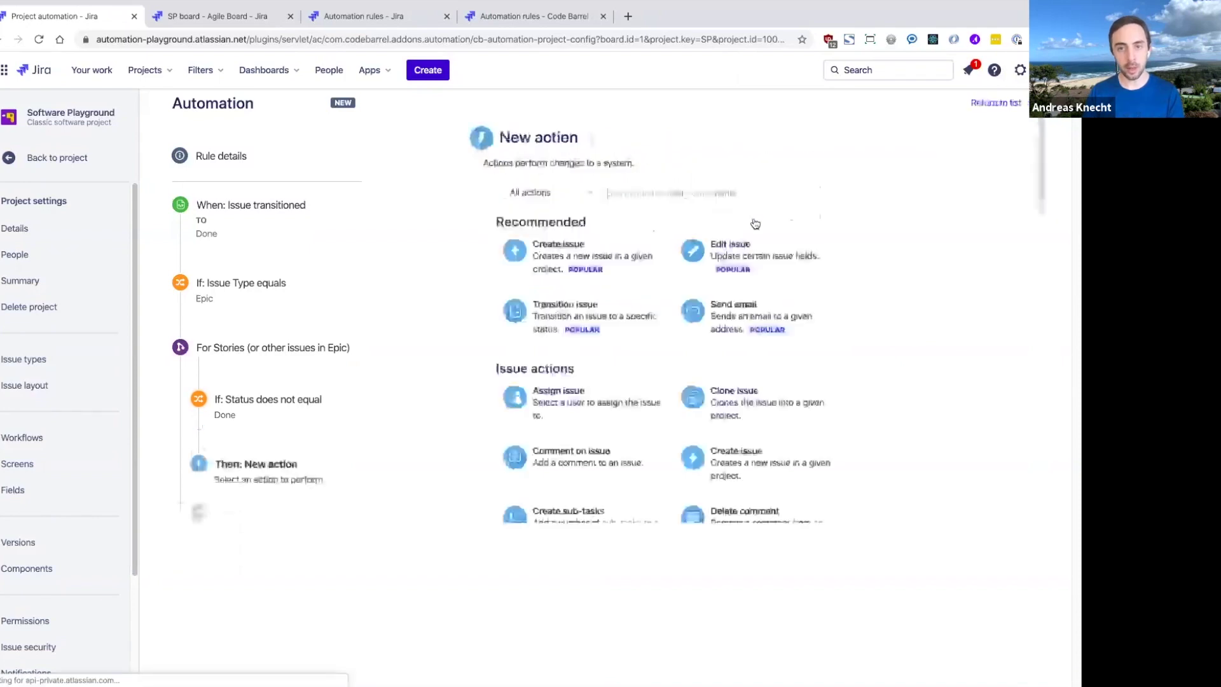
type("tra")
left_click(607, 260)
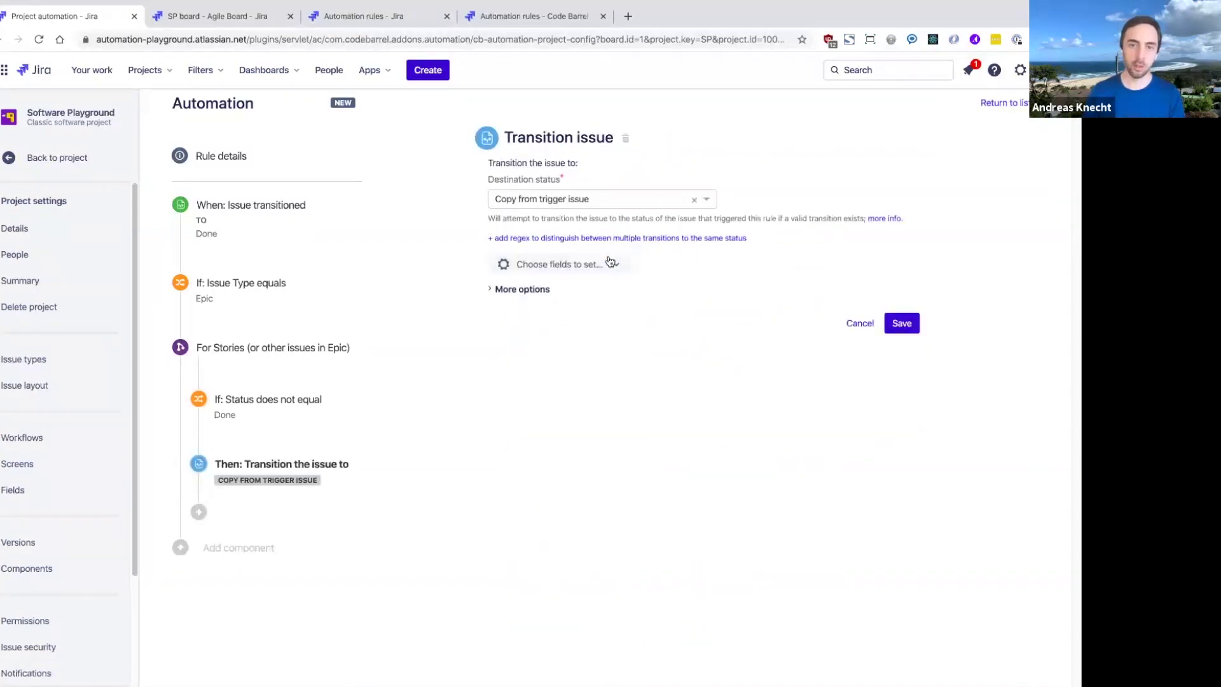
left_click(898, 322)
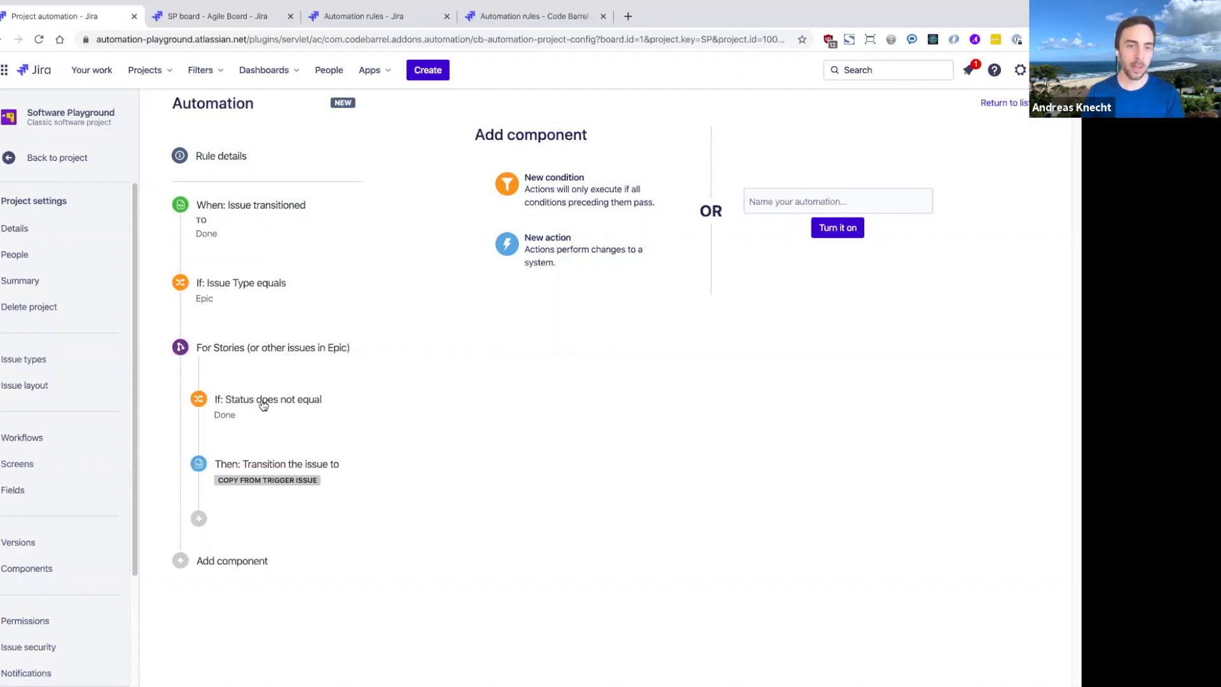
- Enter 'Keep epics and stories in sync' as the rule name and turn the rule on
mouse_move(244, 432)
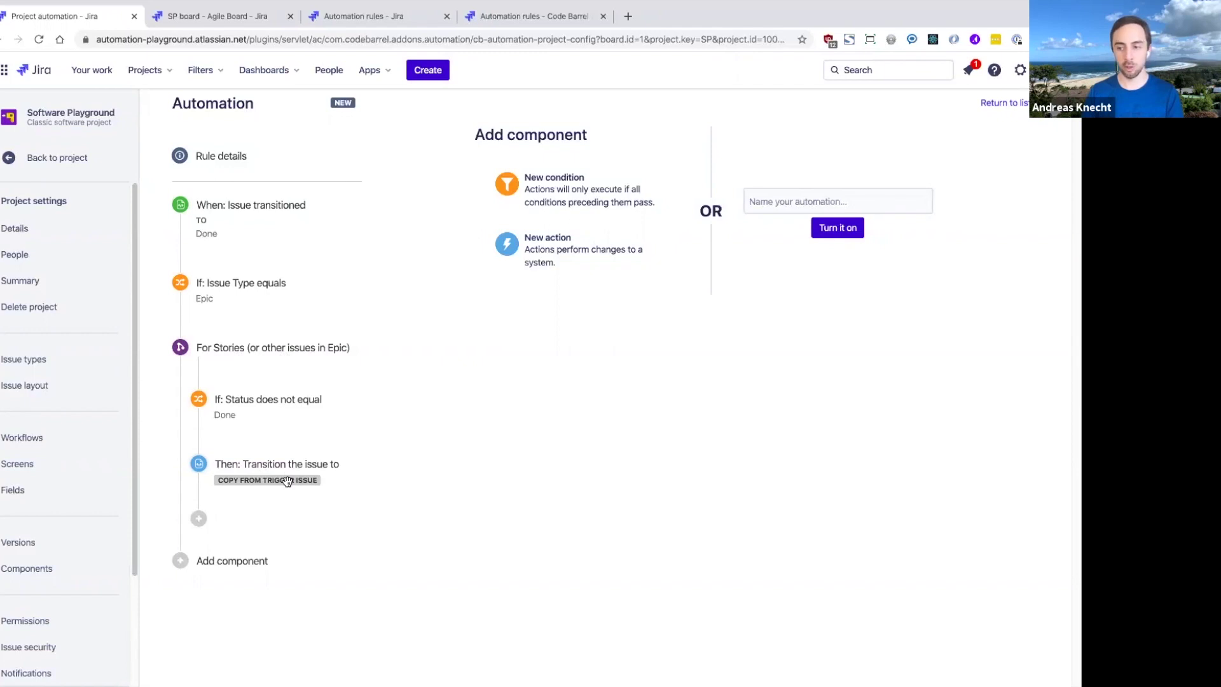
left_click(789, 197)
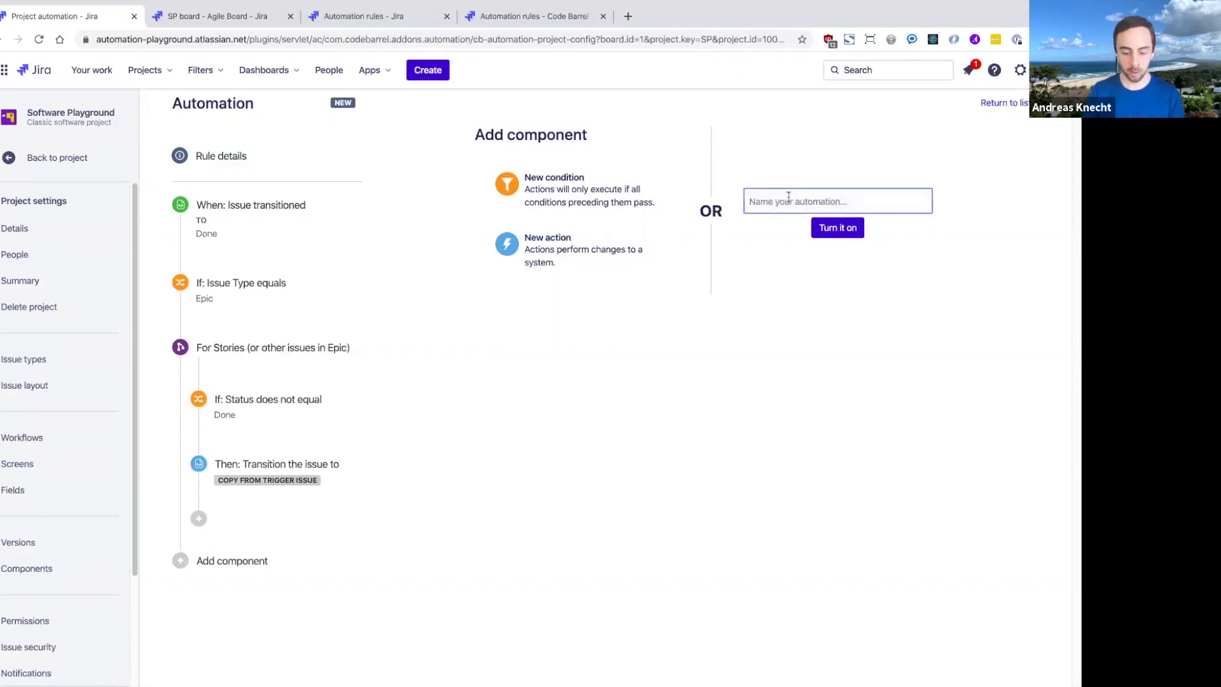
type("Keep epics a")
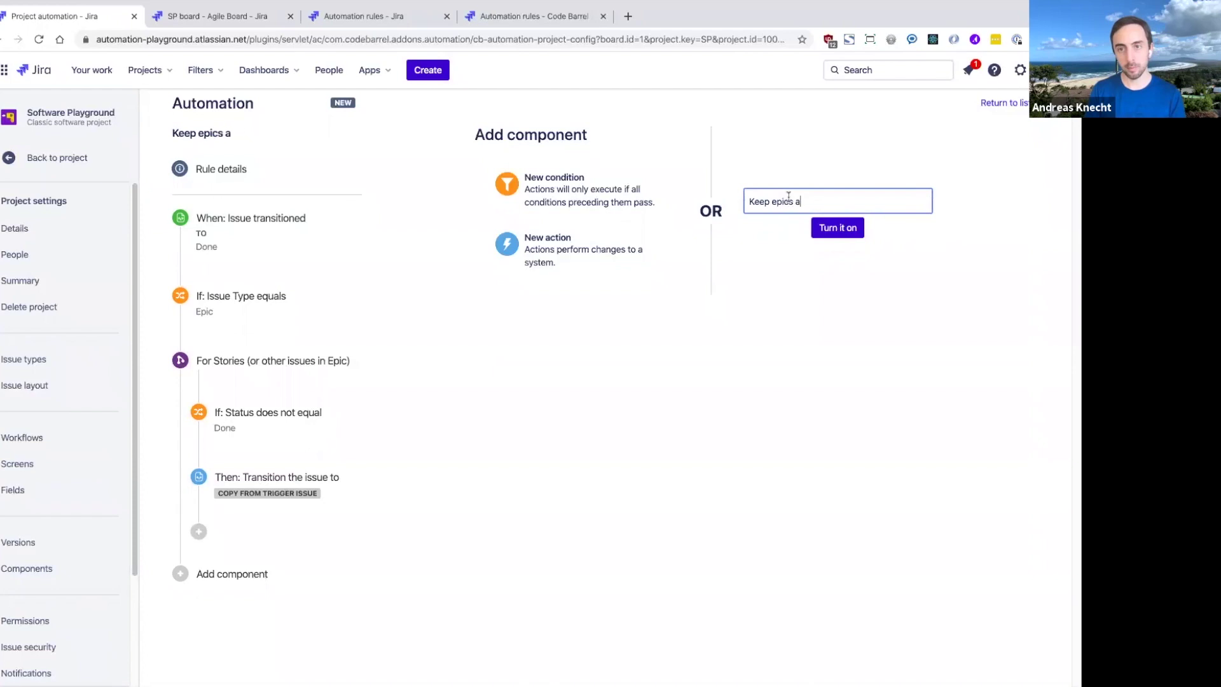
type("nd stories in sync")
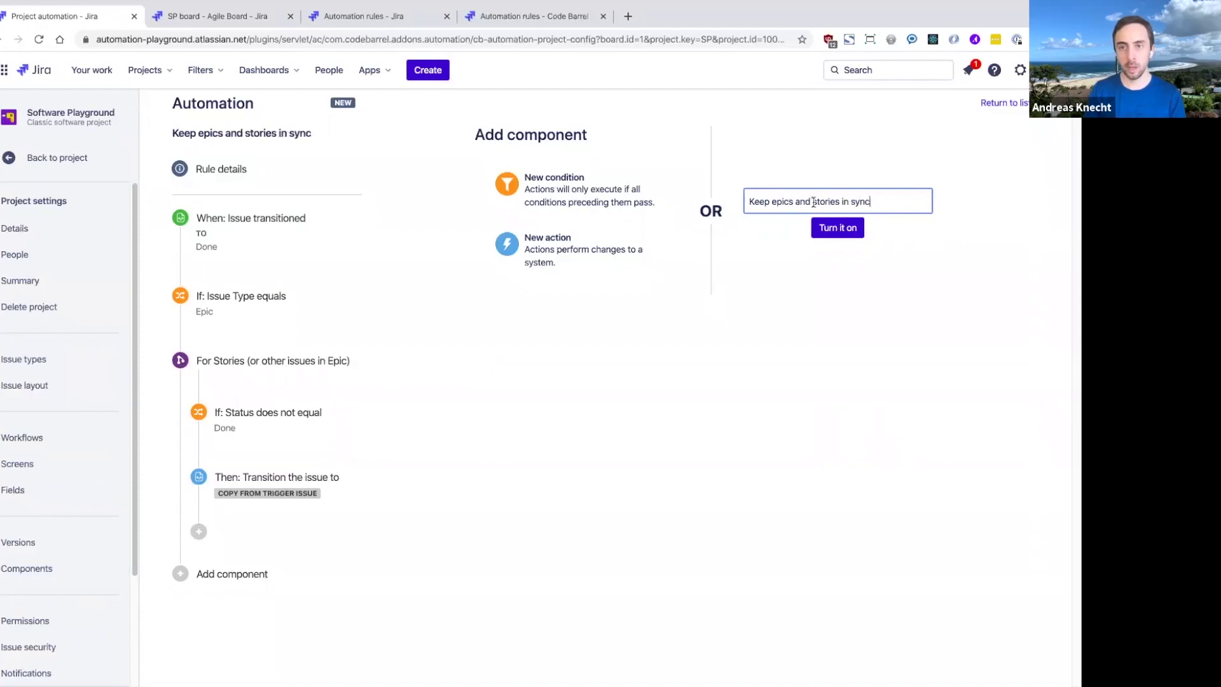
left_click(831, 230)
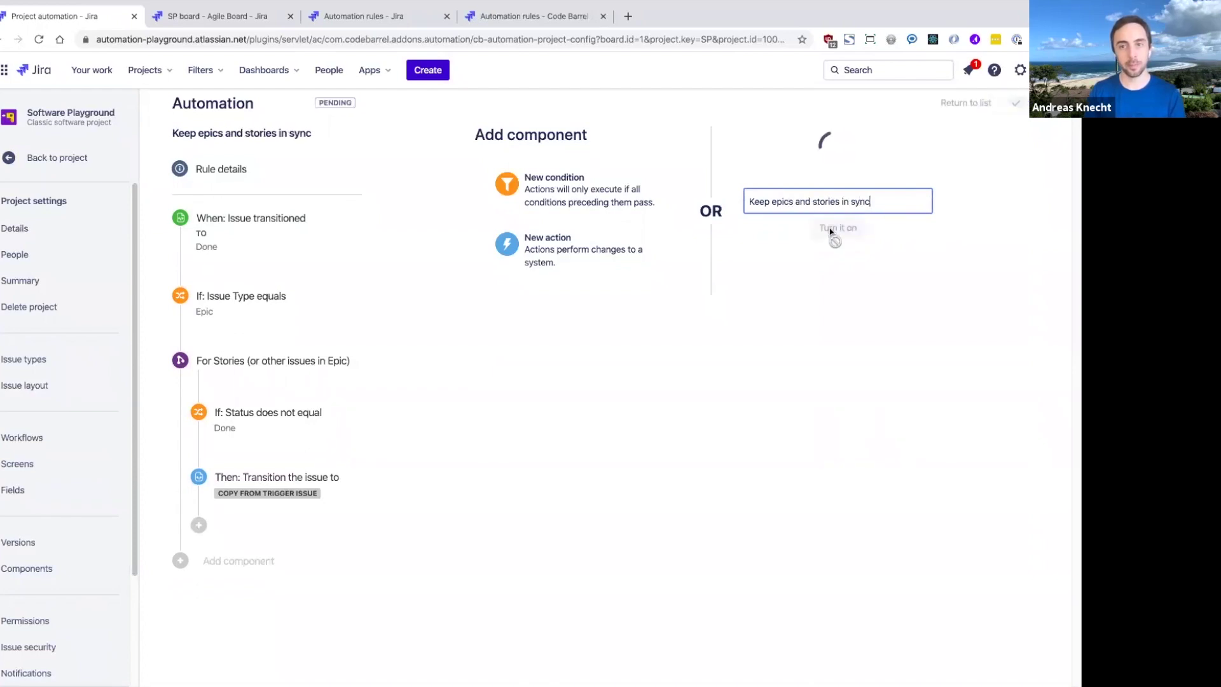
- On the board, open epic SP-30 and create tasks one, two and three in it
left_click(206, 23)
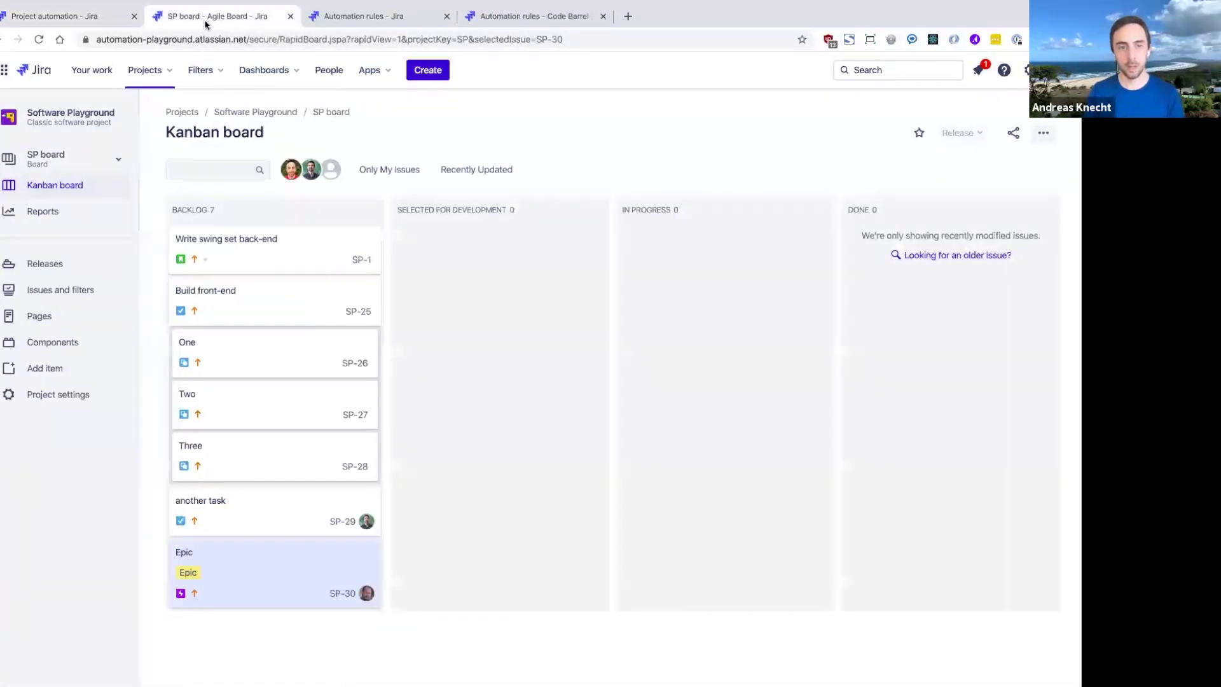
left_click(339, 594)
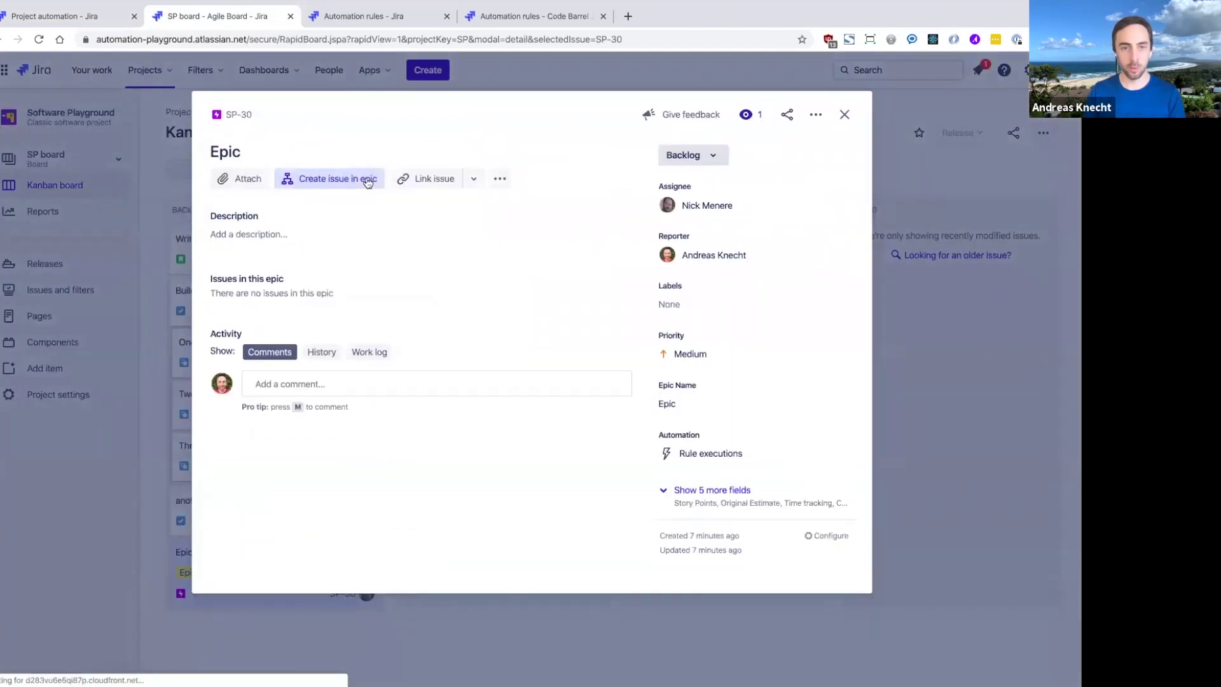
left_click(368, 183)
type("one")
key("Return")
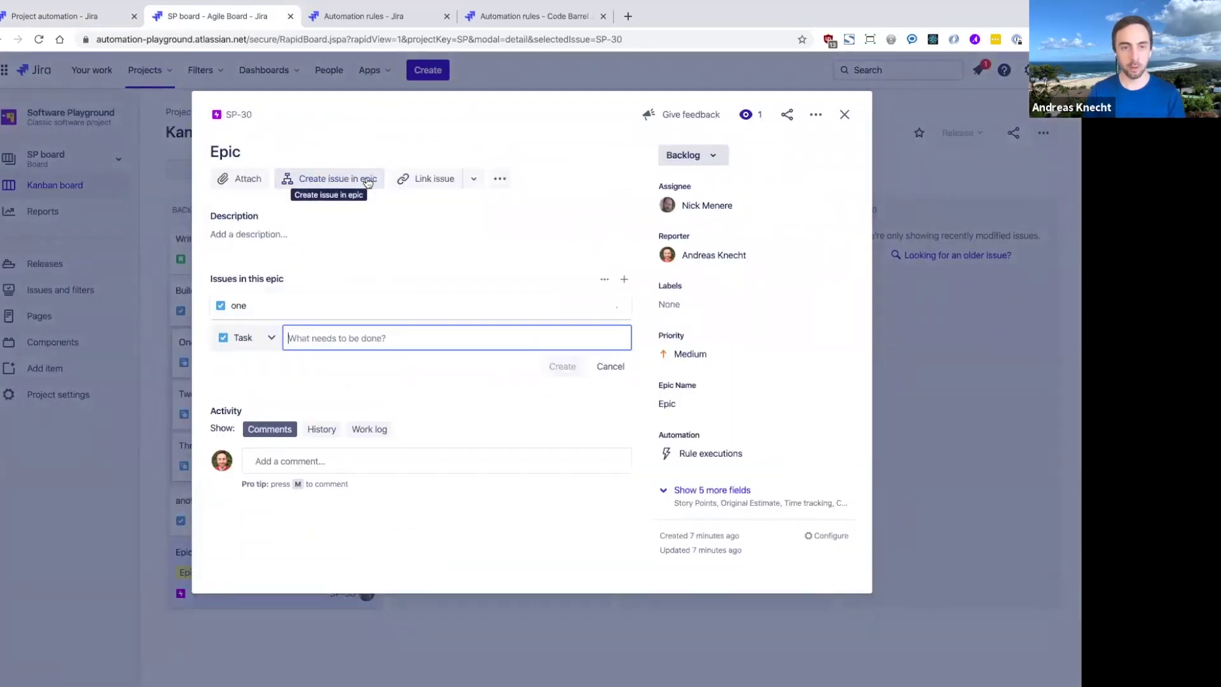
type("two")
key("Return")
type("three")
key("Return")
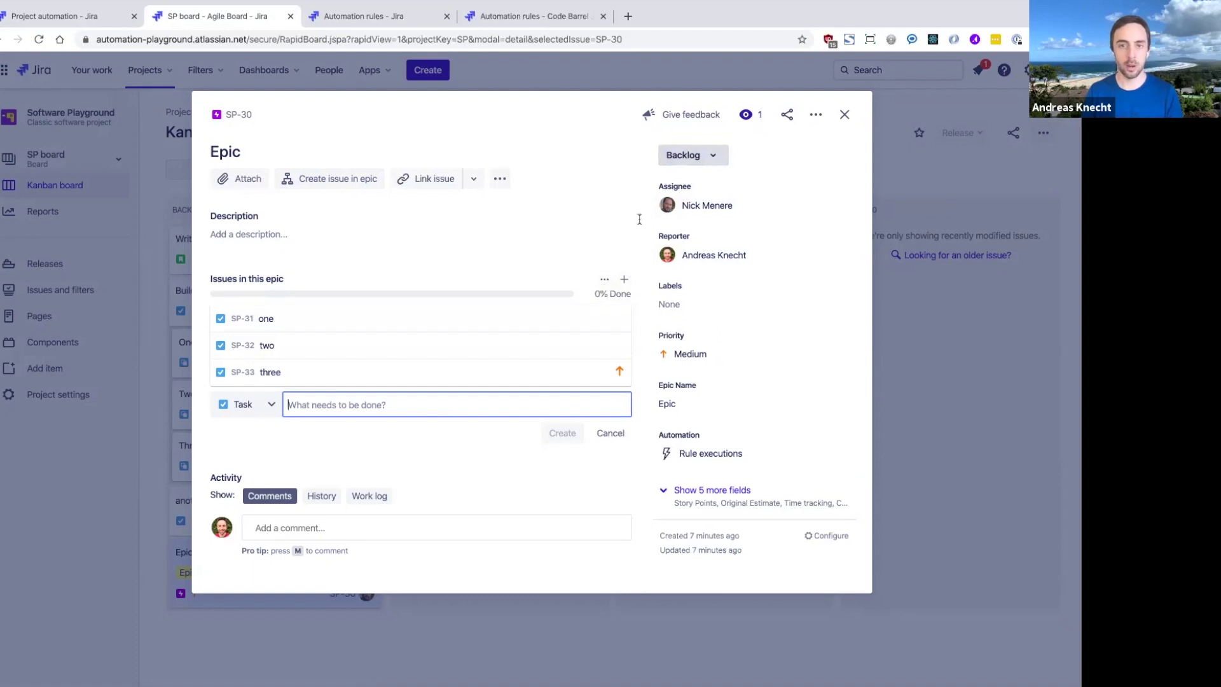
- Move epic SP-30 to Done and return to the automation rule tab
left_click(683, 157)
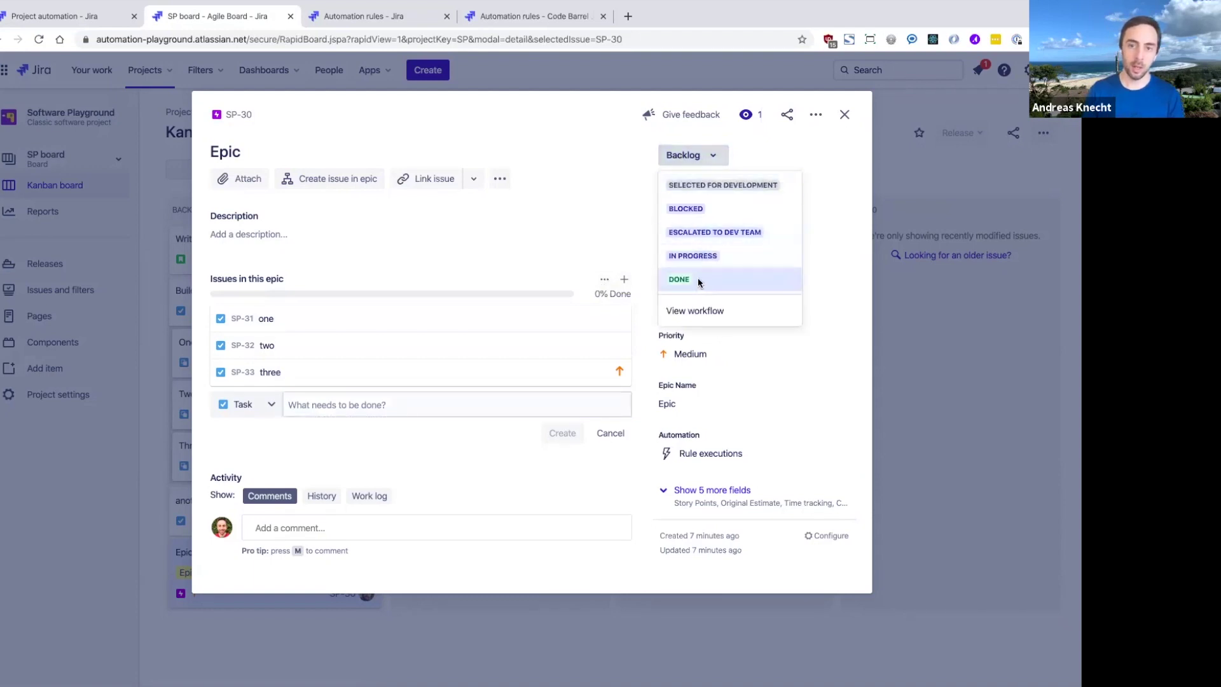
left_click(697, 277)
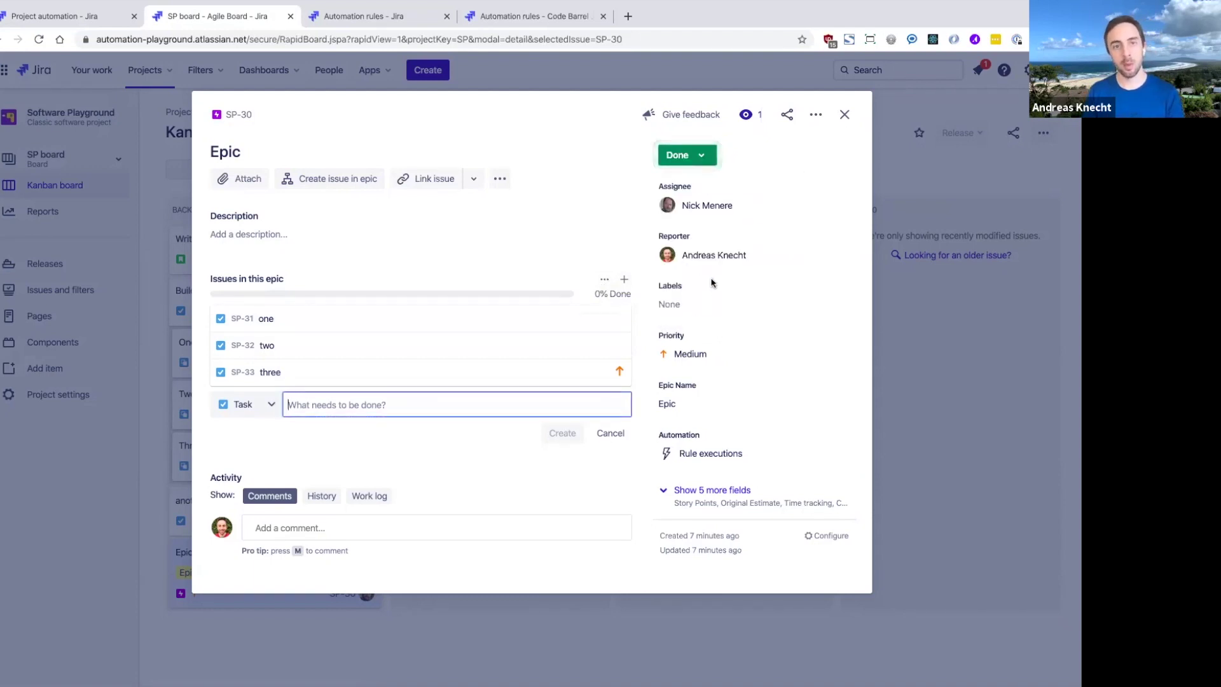
left_click(90, 19)
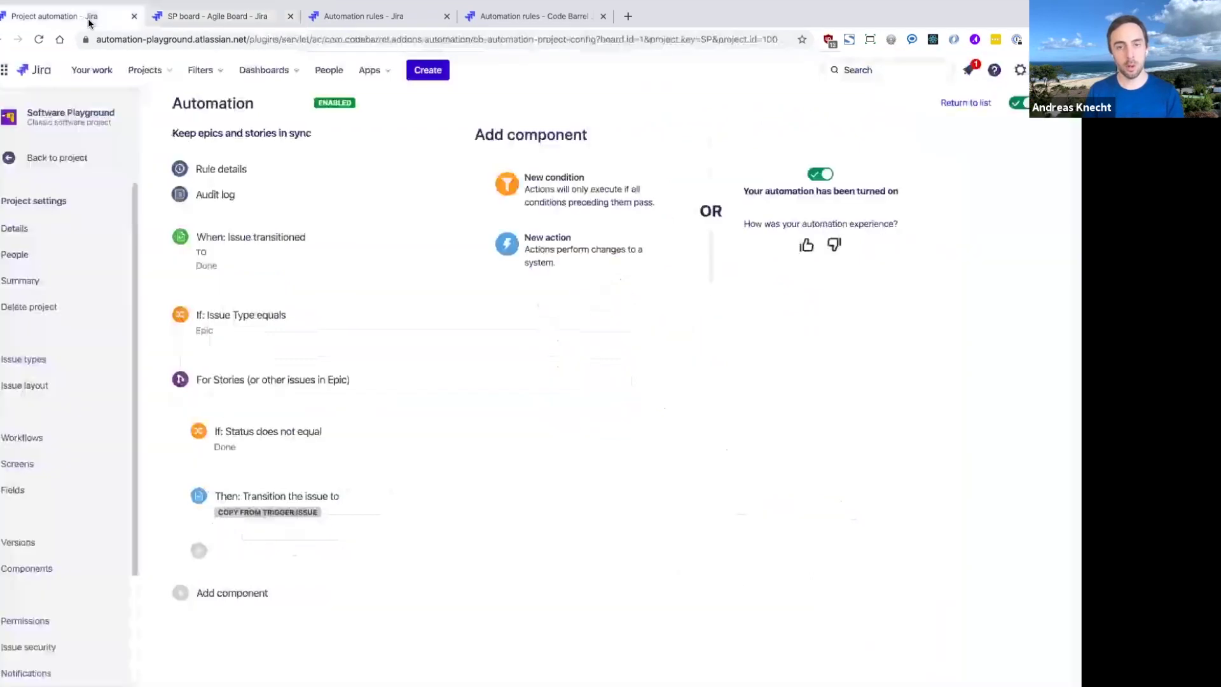
- Check the audit log's SUCCESS run showing SP-32, SP-31 and SP-33 transitioned to Done
left_click(226, 197)
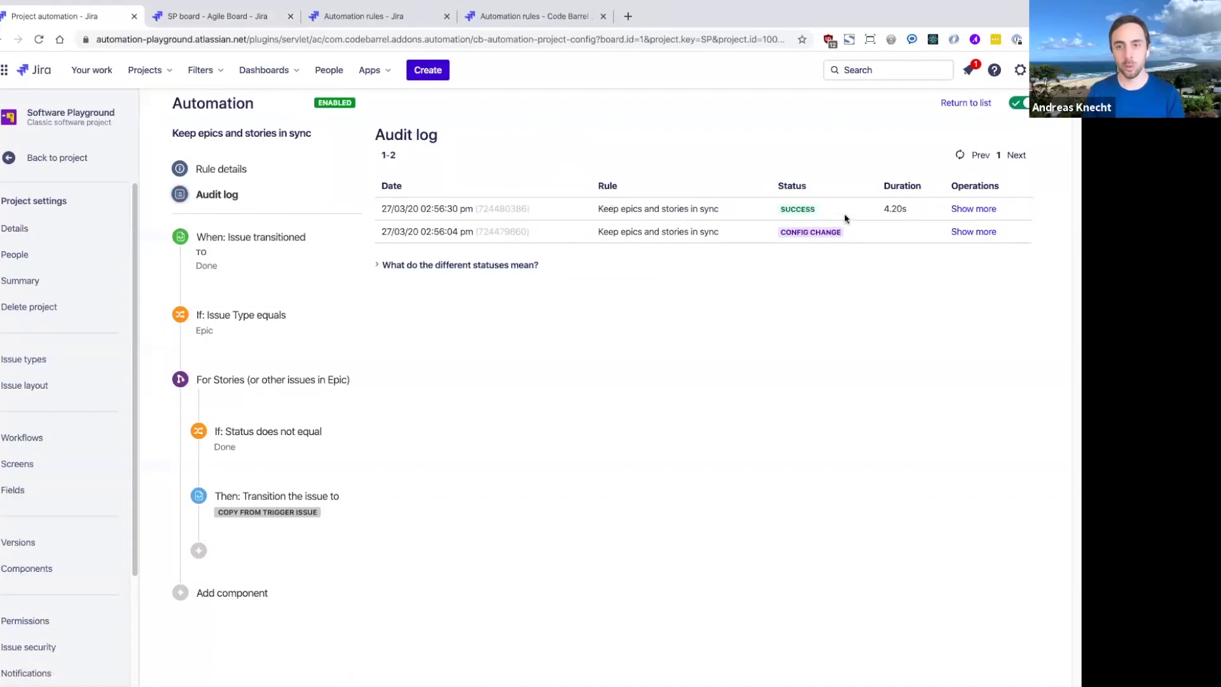
left_click(959, 209)
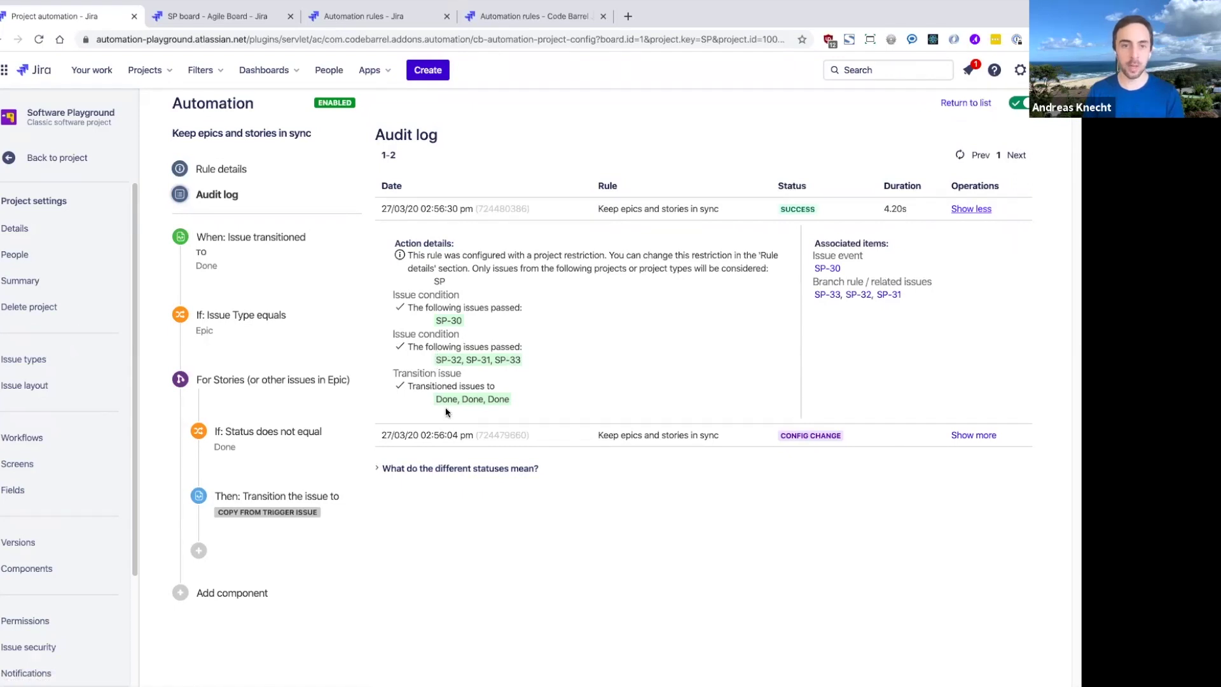
left_click_drag(432, 398, 537, 401)
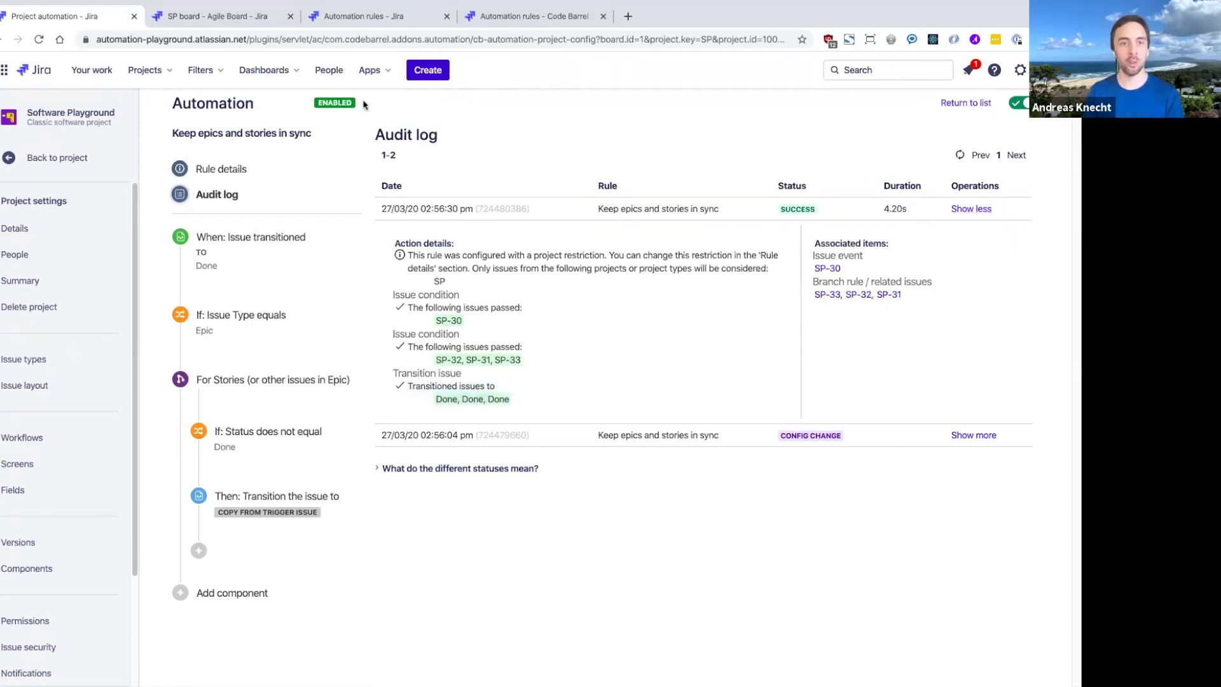
- Switch to the board tab and close SP-30's details to view the Done column
left_click(247, 21)
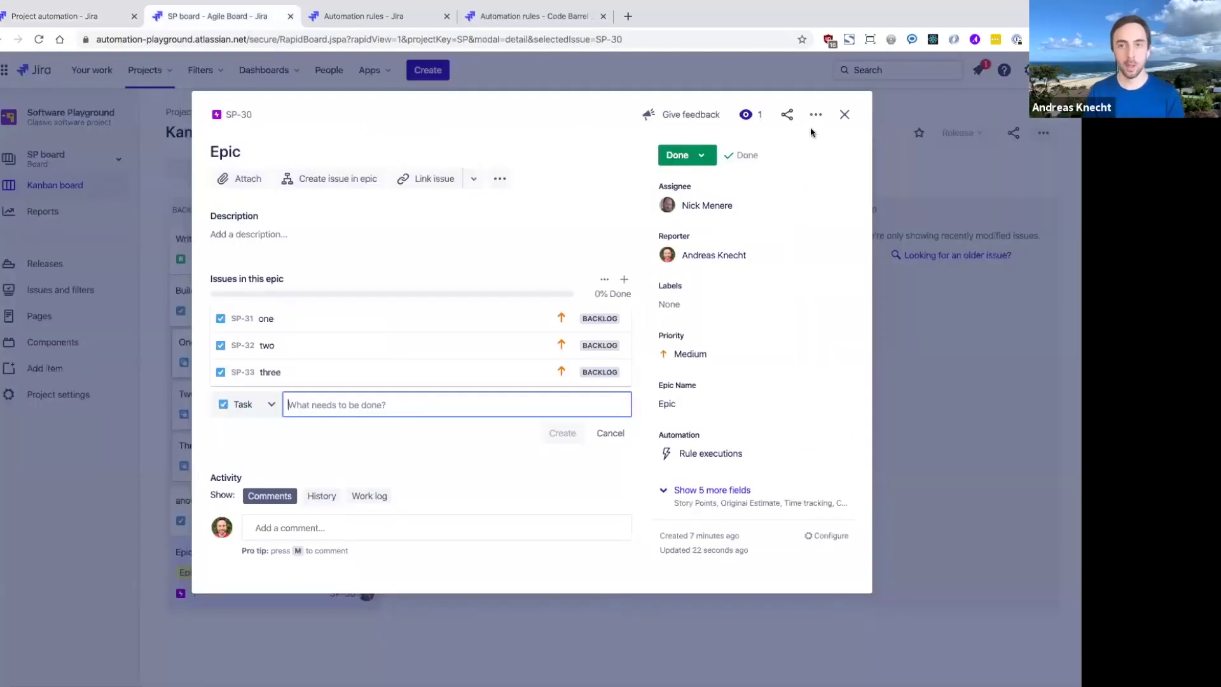
left_click(845, 114)
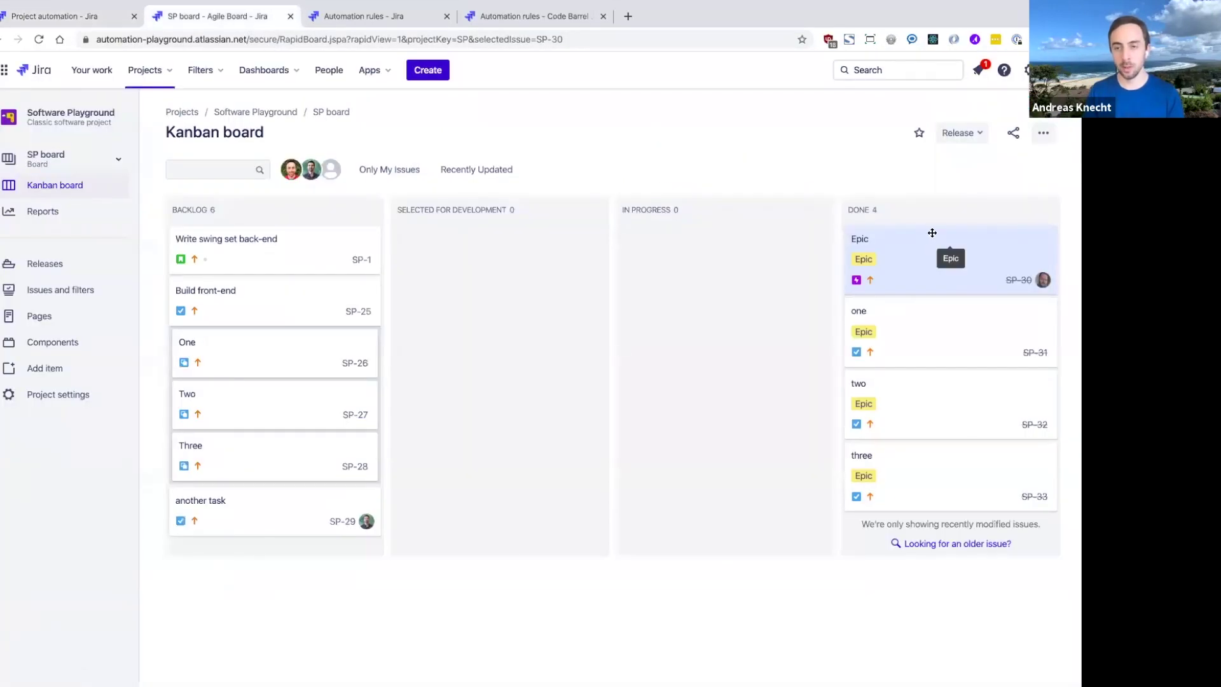